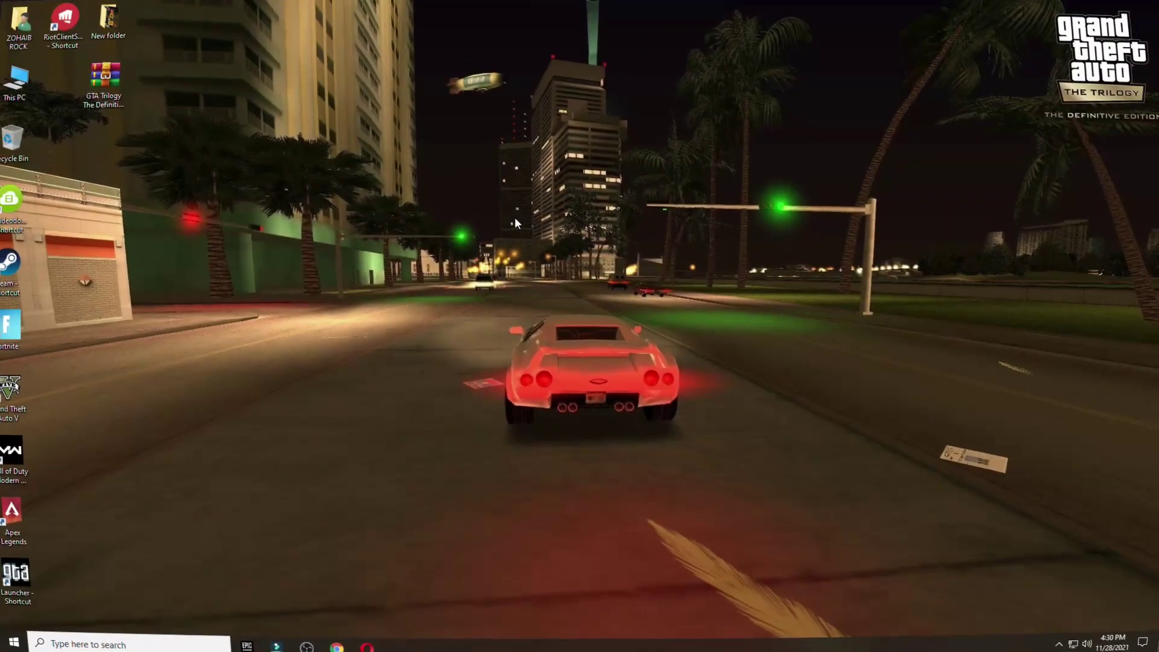
- Extract the GTA Trilogy The Definitive Edition FPS BOOST Pack archive directly onto the desktop
left_click_drag(115, 106, 551, 273)
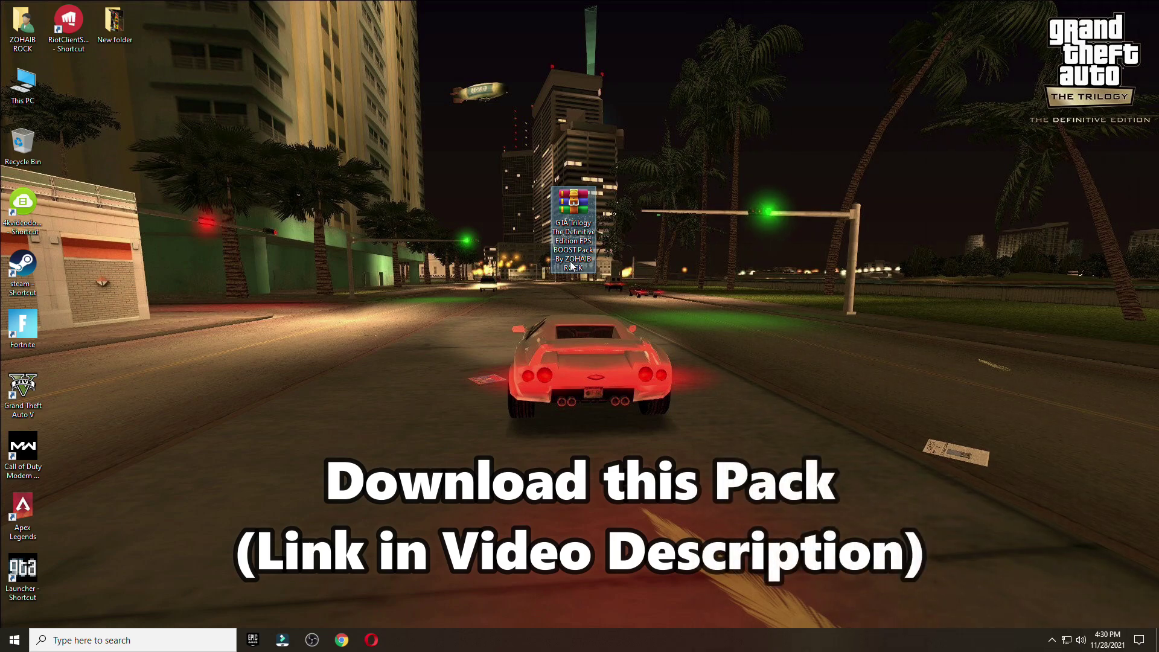
right_click(585, 208)
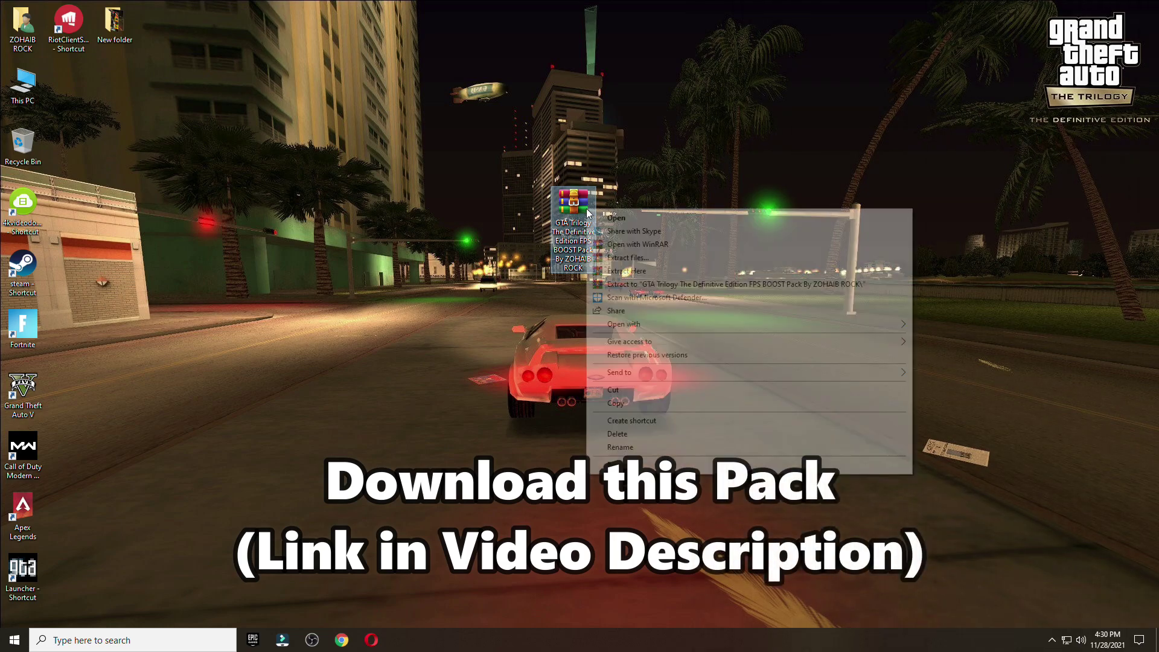
left_click(628, 274)
left_click_drag(68, 84, 620, 218)
- Move the pack's archive to the Recycle Bin and reposition the extracted folder on the desktop
left_click(570, 213)
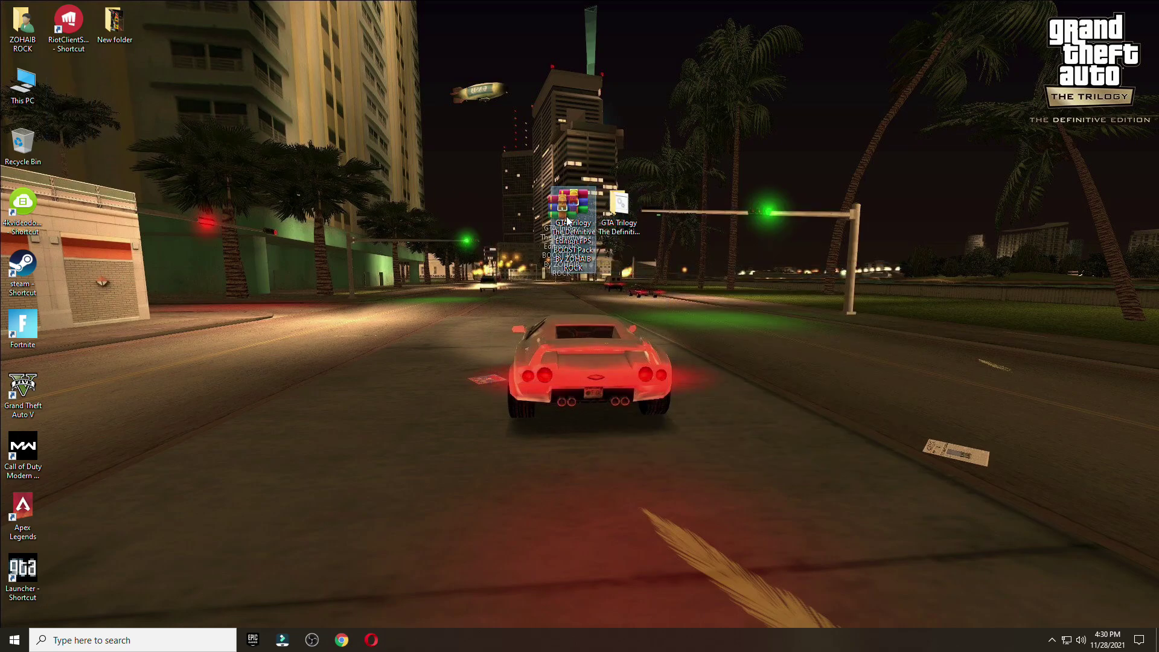
left_click_drag(86, 169, 23, 144)
left_click_drag(633, 256, 541, 256)
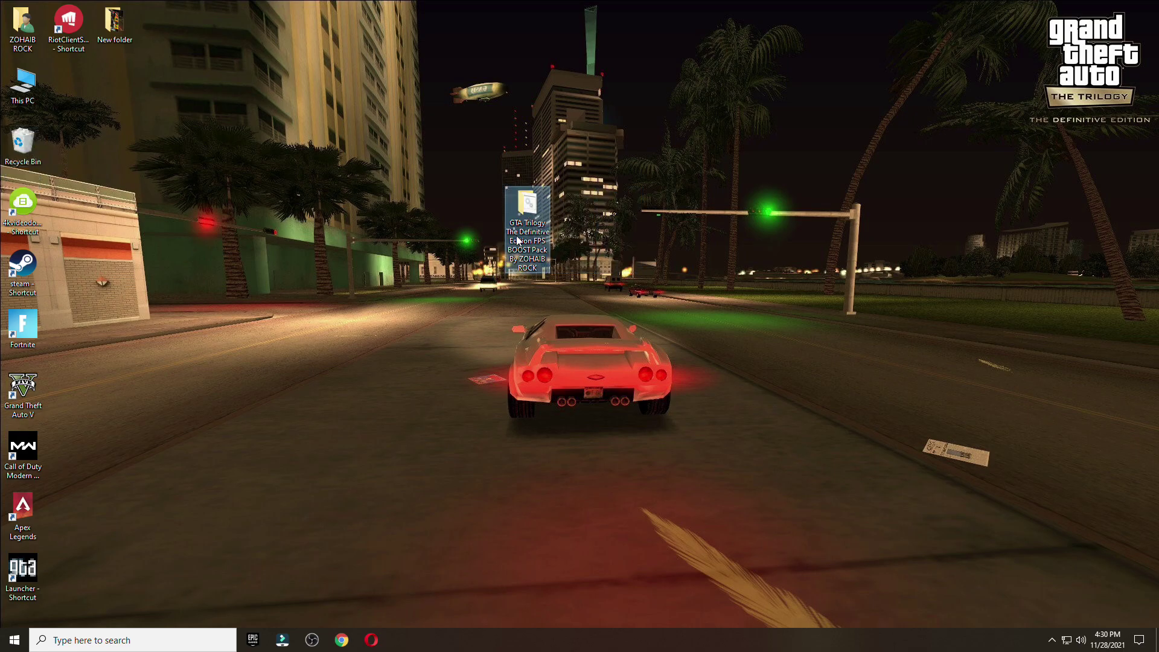
- Open the extracted FPS BOOST Pack folder in a smaller centred window and enter its 0 Start folder
double_click(542, 256)
double_click(950, 9)
left_click_drag(403, 83, 593, 91)
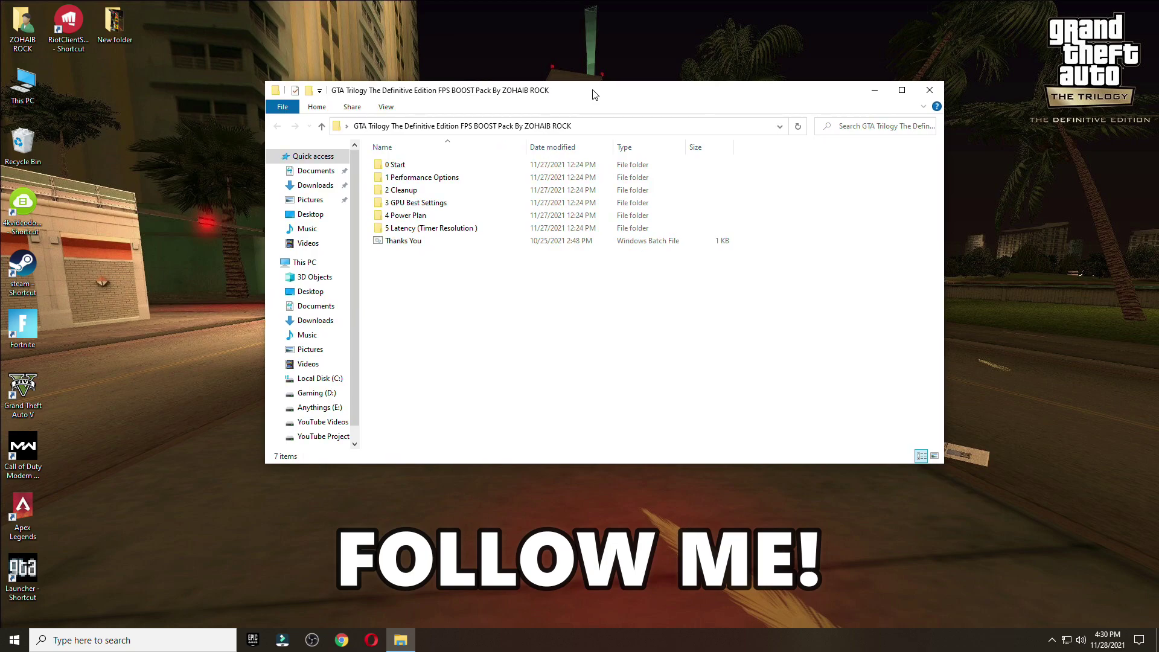
double_click(418, 165)
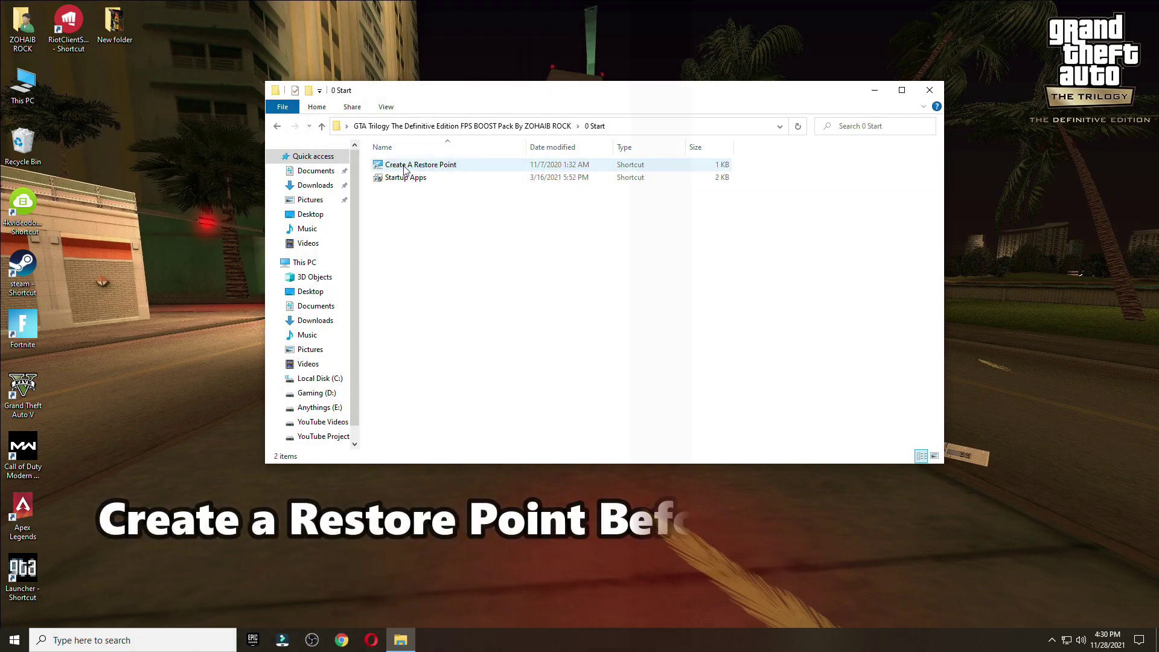
- Launch Create A Restore Point and confirm the system protection settings for Local Disk (C:) with protection turned on
double_click(421, 164)
left_click_drag(332, 134, 487, 107)
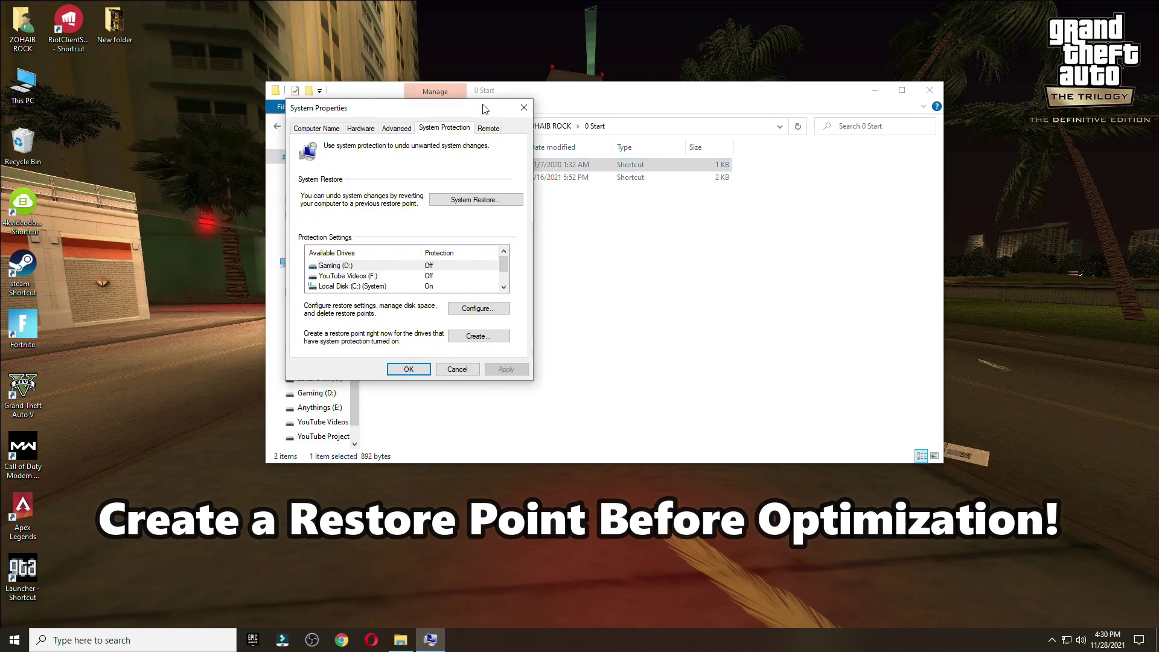
left_click(361, 287)
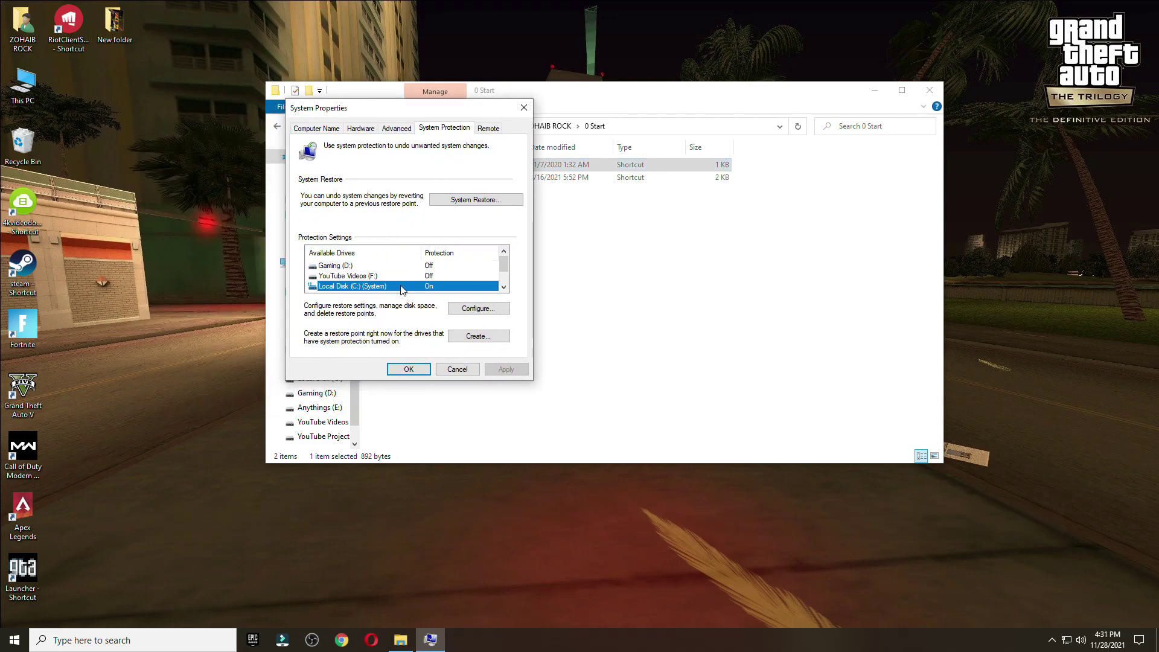
left_click(495, 309)
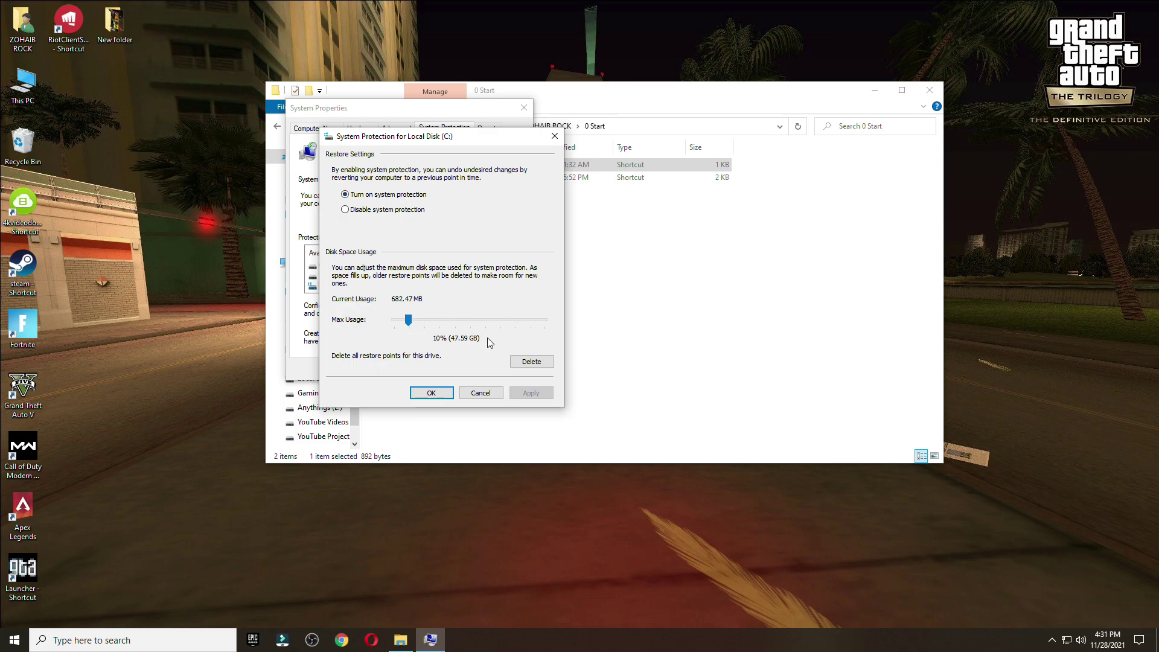
left_click(431, 392)
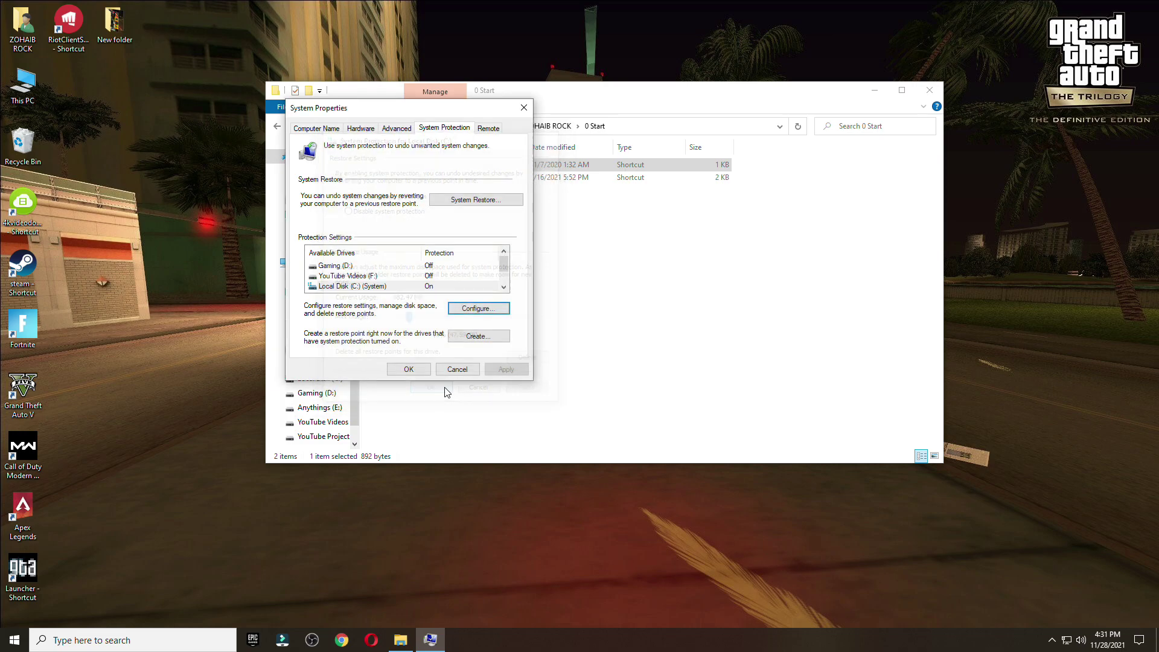
- Create a restore point described as GTA Optimize and close System Properties
left_click(490, 336)
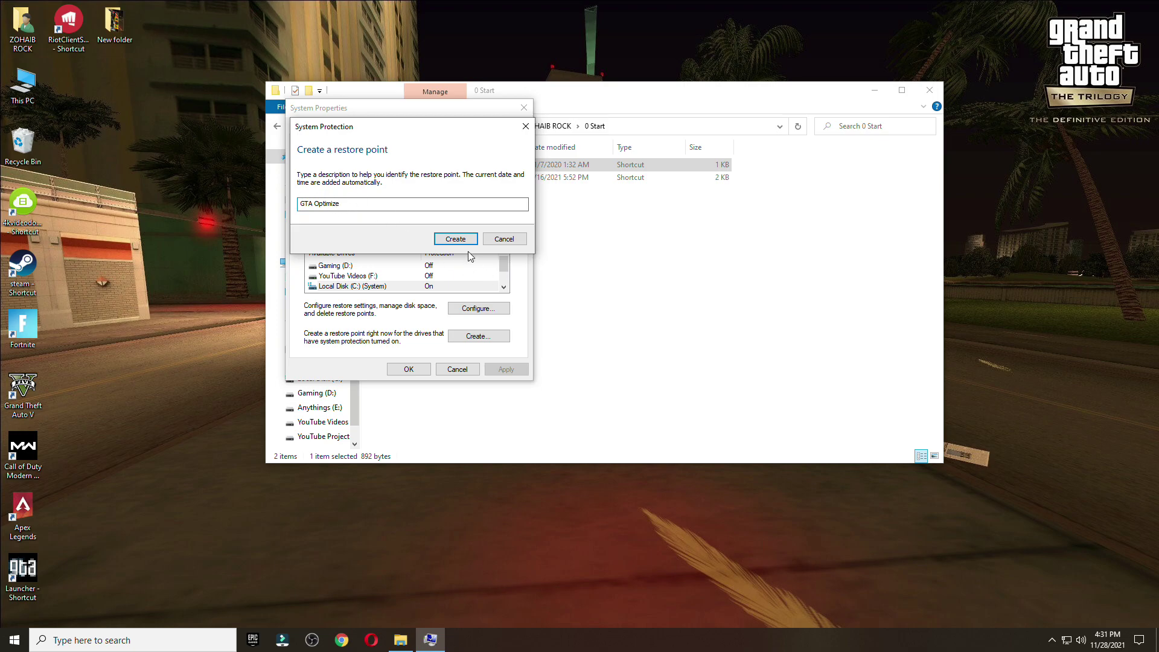
key("Return")
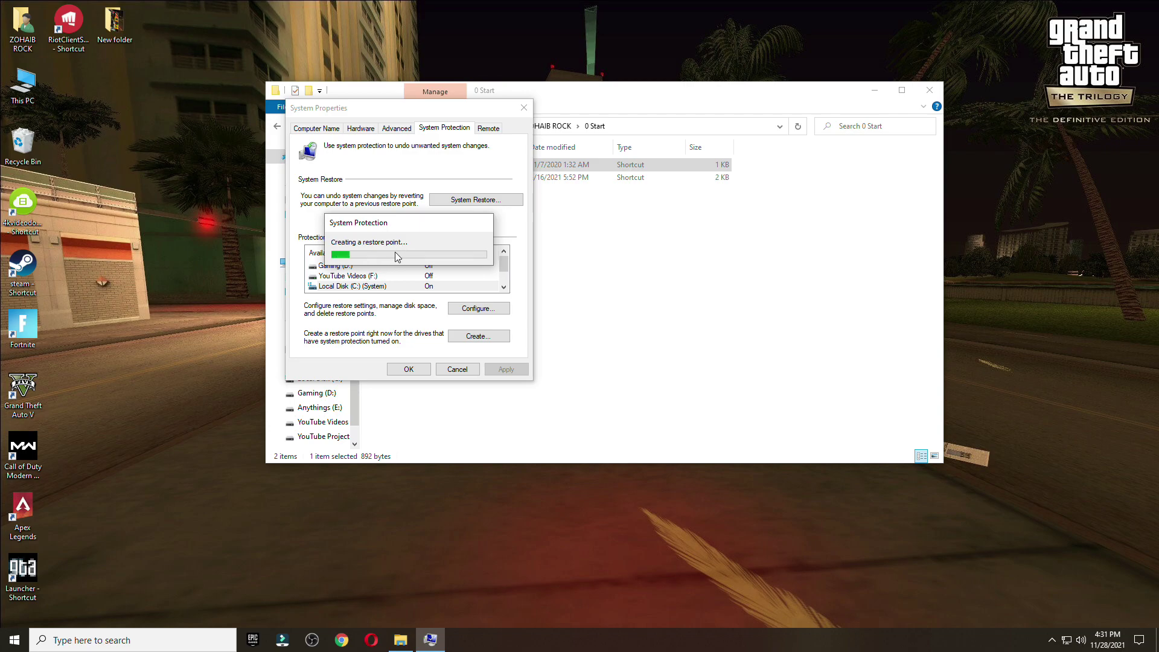
left_click(481, 256)
left_click(408, 368)
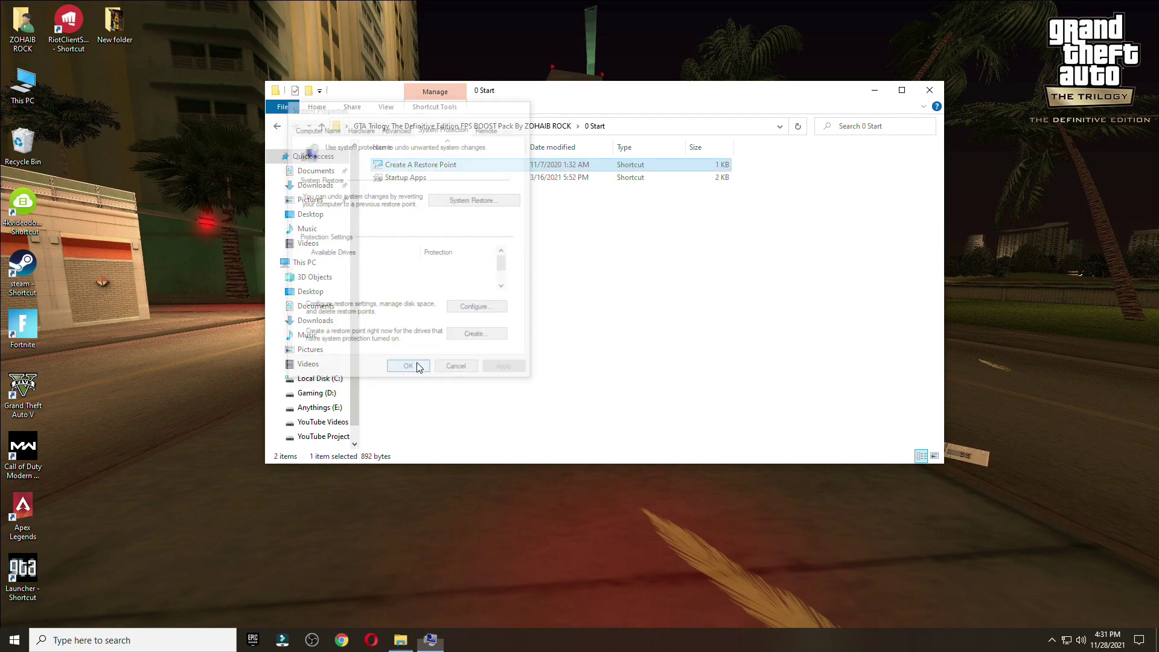
- Launch Startup Apps, switch the Vanguard tray notification entry on and back to disabled, and close Task Manager
double_click(406, 180)
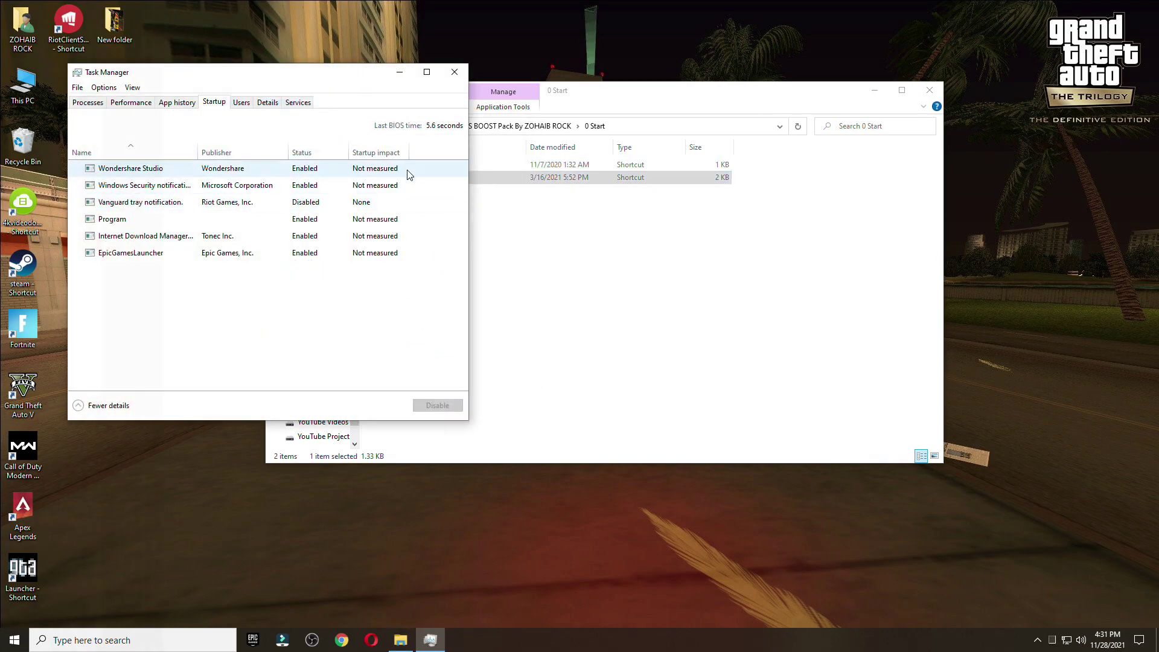
left_click_drag(372, 84, 607, 77)
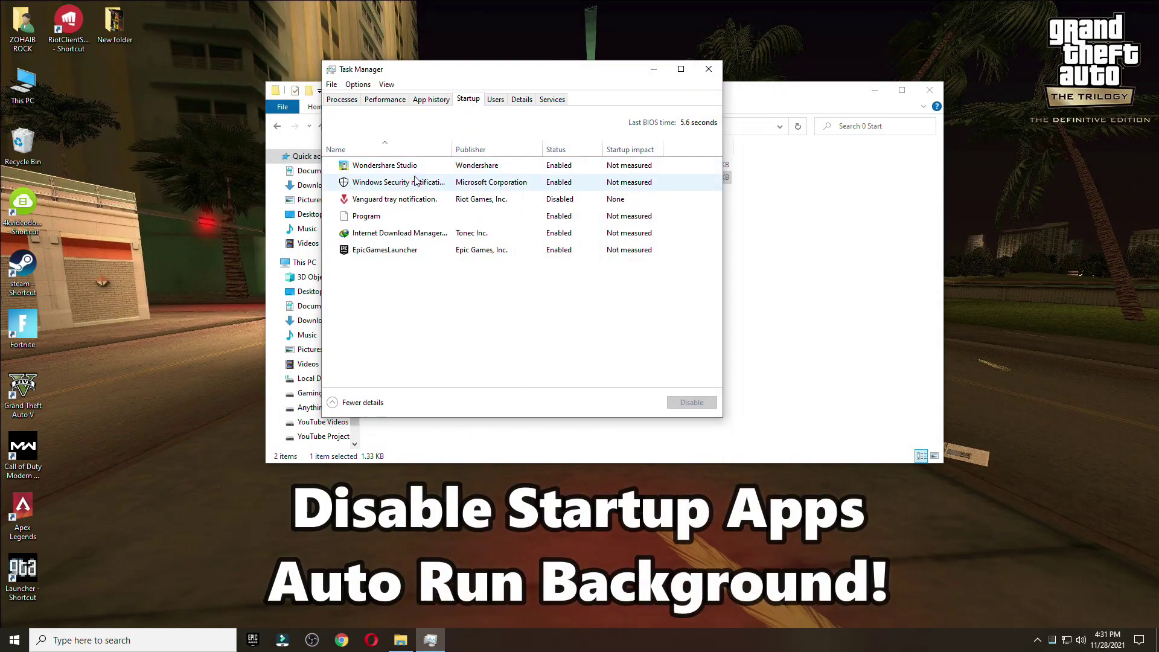
left_click(557, 202)
left_click(688, 402)
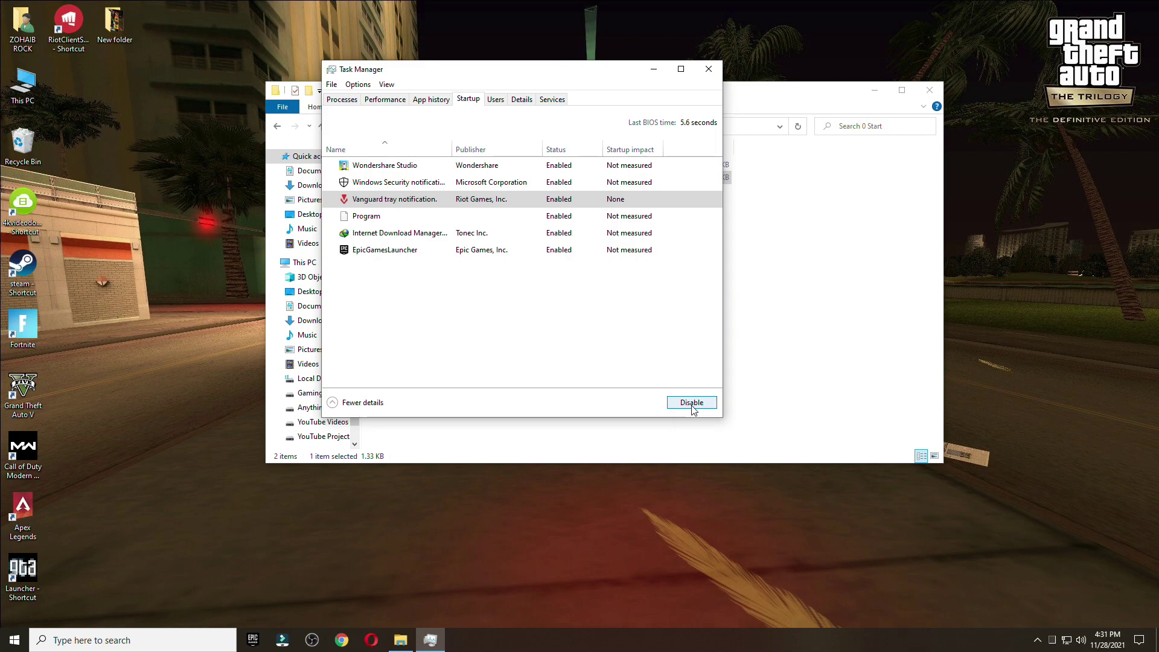
left_click(692, 404)
left_click(708, 69)
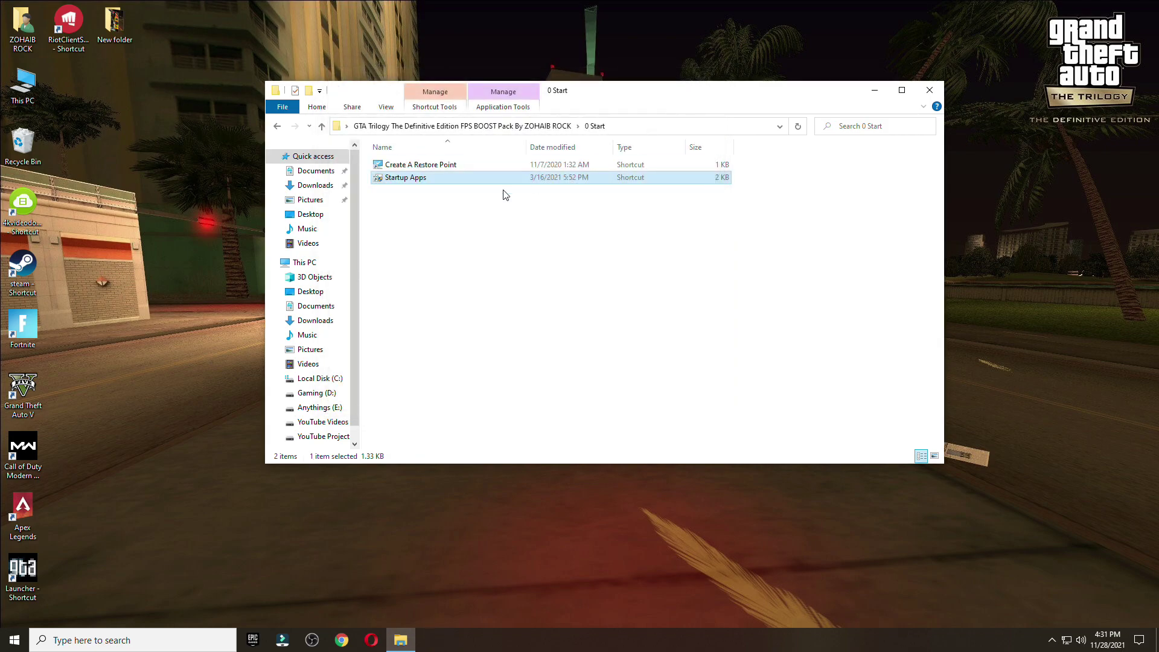
- Open the 1 Performance Options folder and merge the Disable Power Throttling registry file
left_click(277, 126)
double_click(419, 180)
double_click(421, 165)
left_click(517, 395)
left_click(667, 336)
left_click(726, 328)
- Merge the OPTIMIZE Windows Settings registry file into the registry
double_click(447, 177)
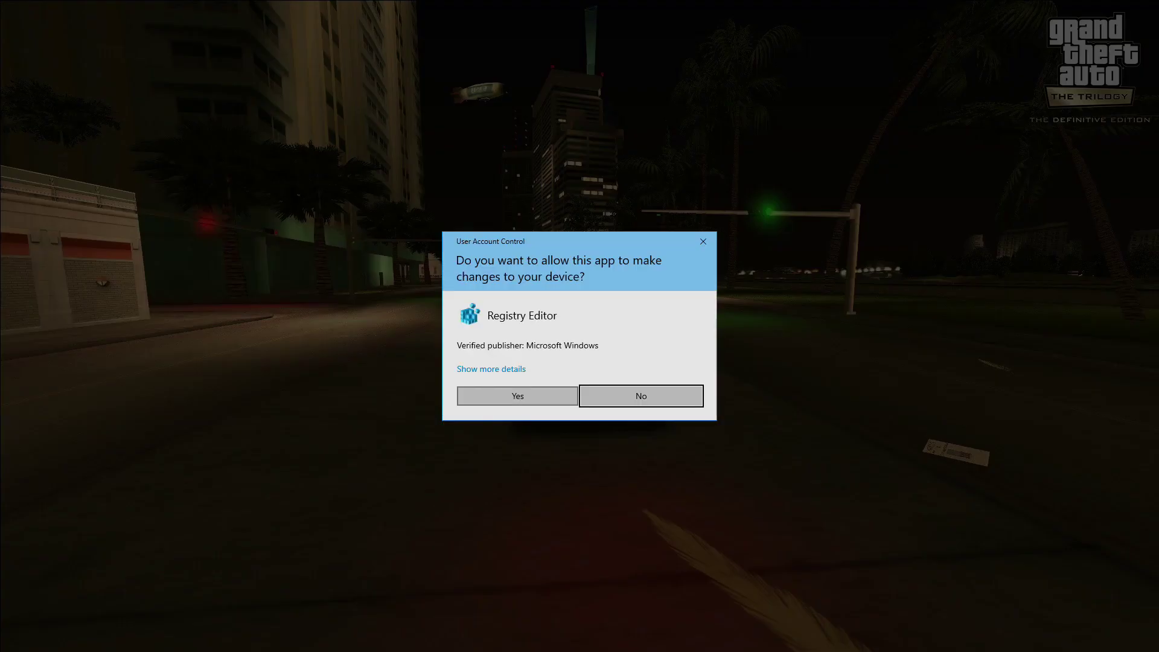
left_click(517, 396)
left_click(668, 341)
left_click(721, 328)
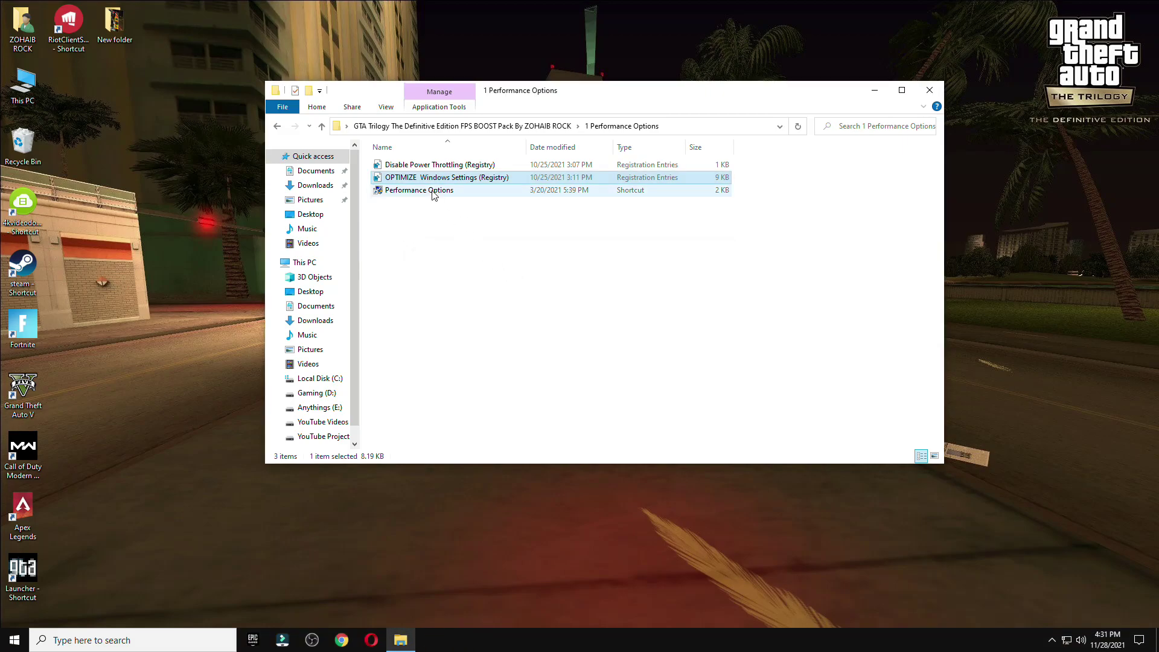
- Launch Performance Options, try Adjust for best performance, and return to Let Windows choose what's best for my computer
double_click(432, 191)
left_click_drag(432, 159, 511, 55)
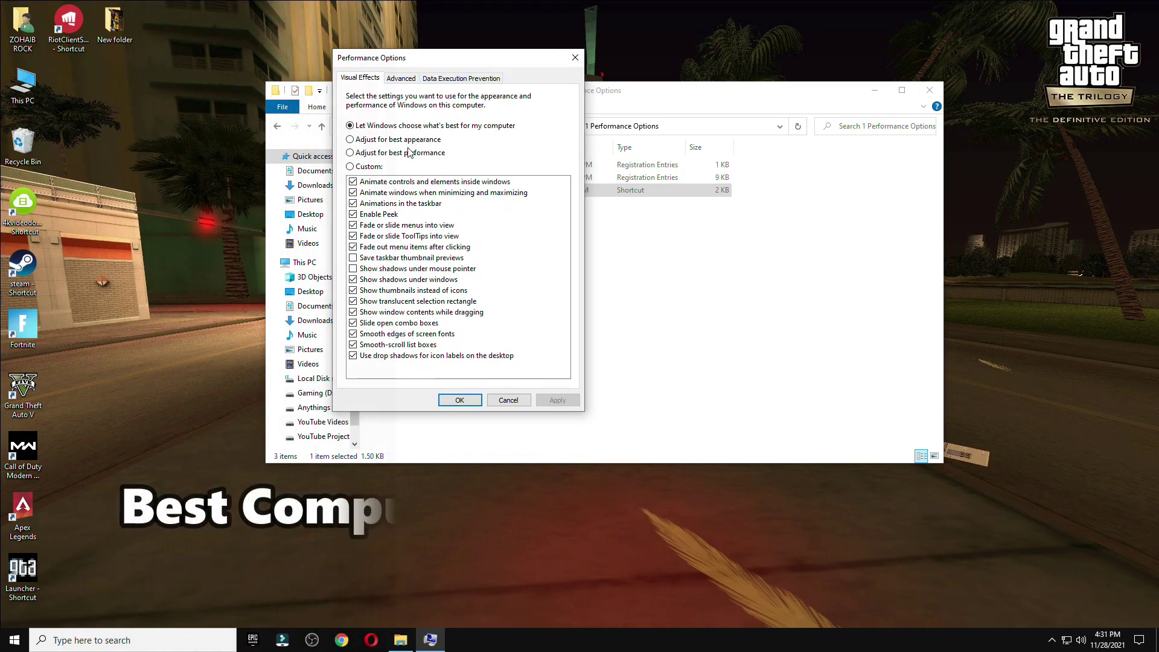
left_click(409, 152)
left_click(447, 127)
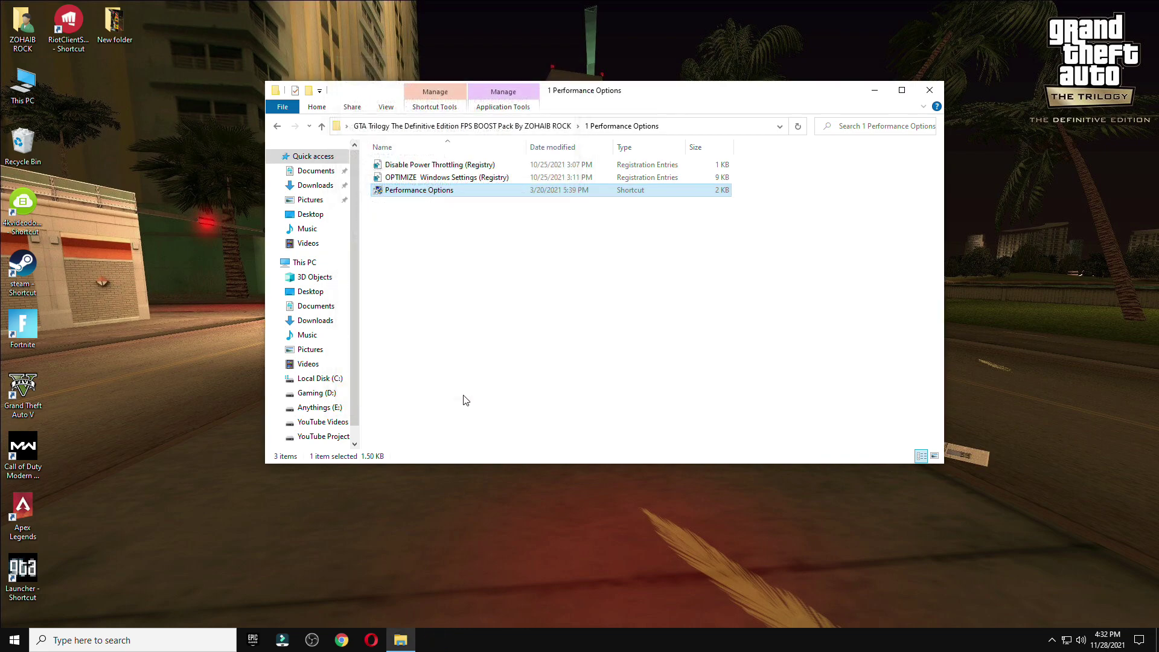
- Open the 2 Cleanup folder and run the scripts that delete prefetch files, temporary files and the Windows Update cache
key("alt+Left")
left_click(381, 190)
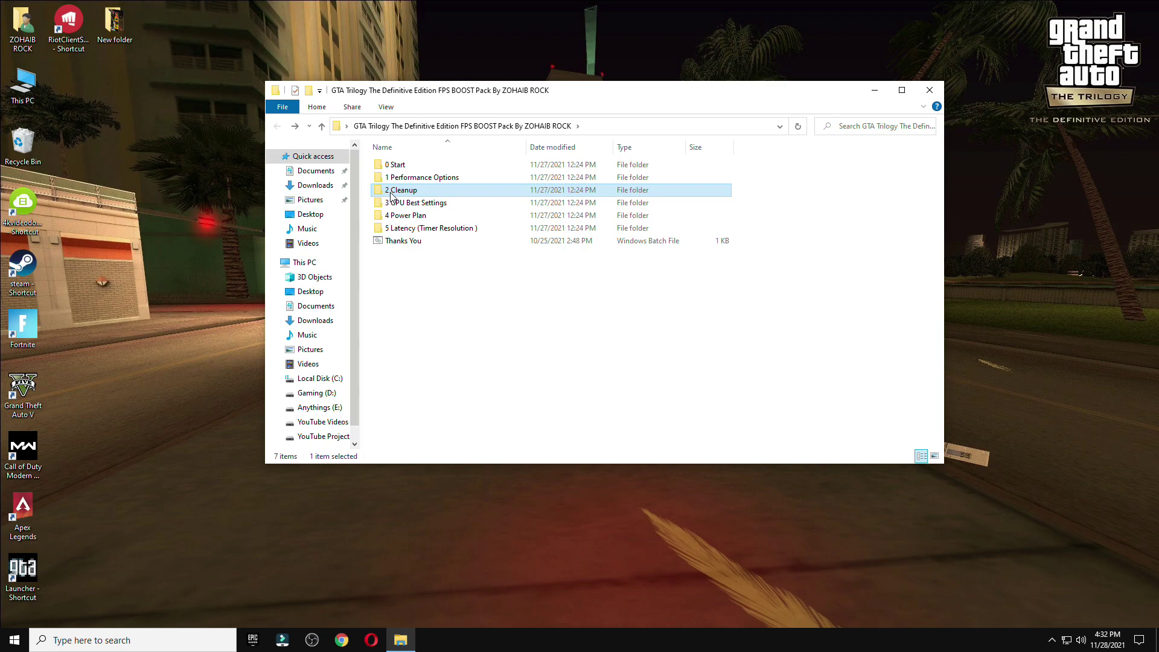
double_click(415, 191)
left_click(418, 165)
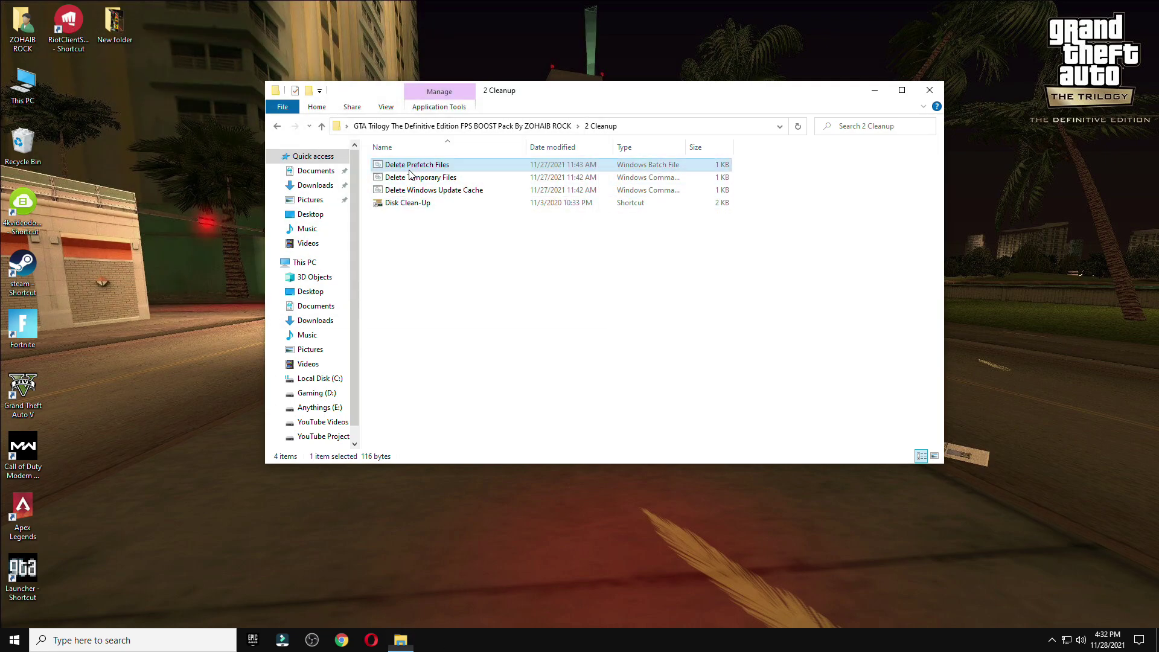
double_click(419, 180)
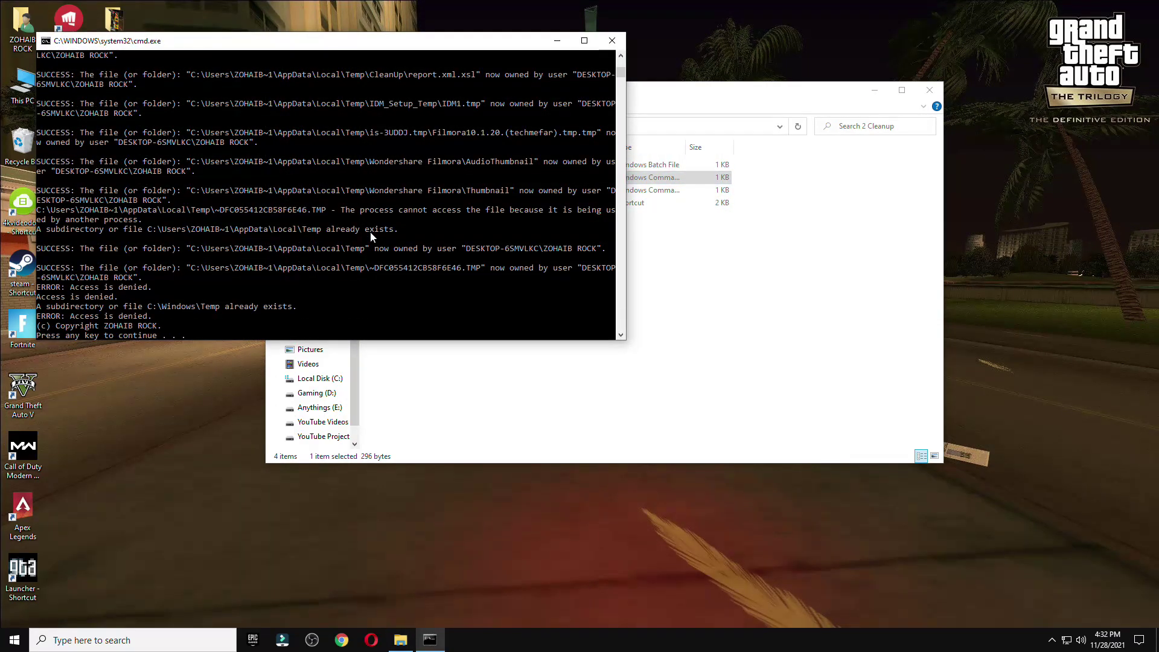
key("Return")
double_click(408, 190)
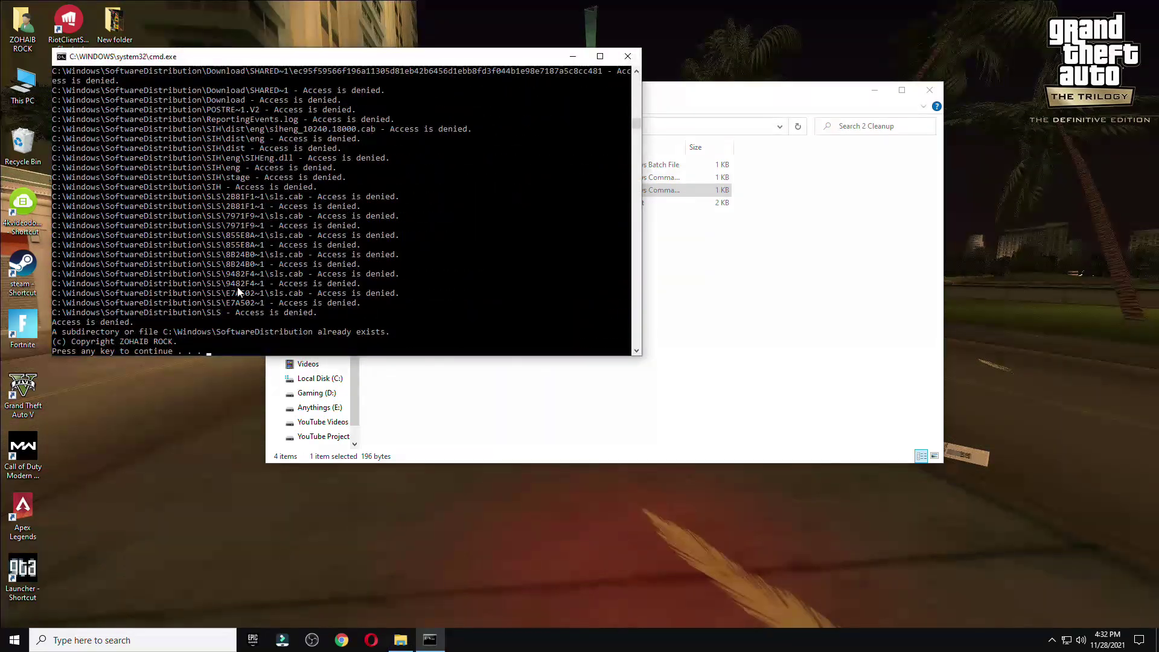
key("Return")
- Launch Disk Clean-Up, close the folder window, and start the cleanup scan for drive C:
double_click(407, 203)
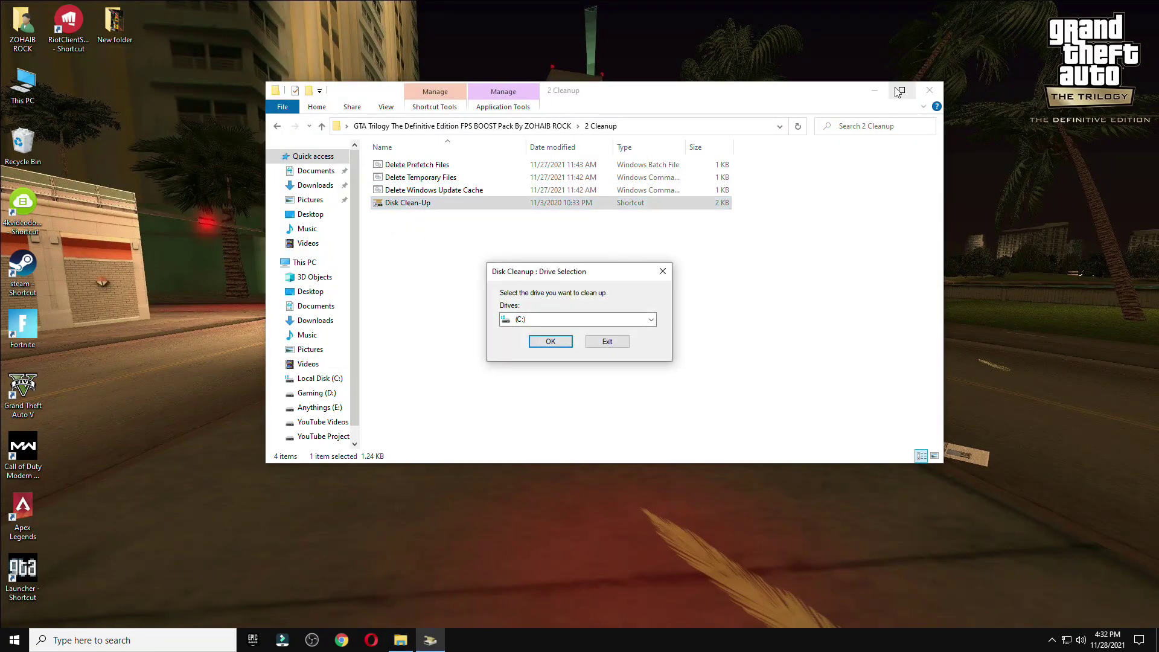
left_click(929, 90)
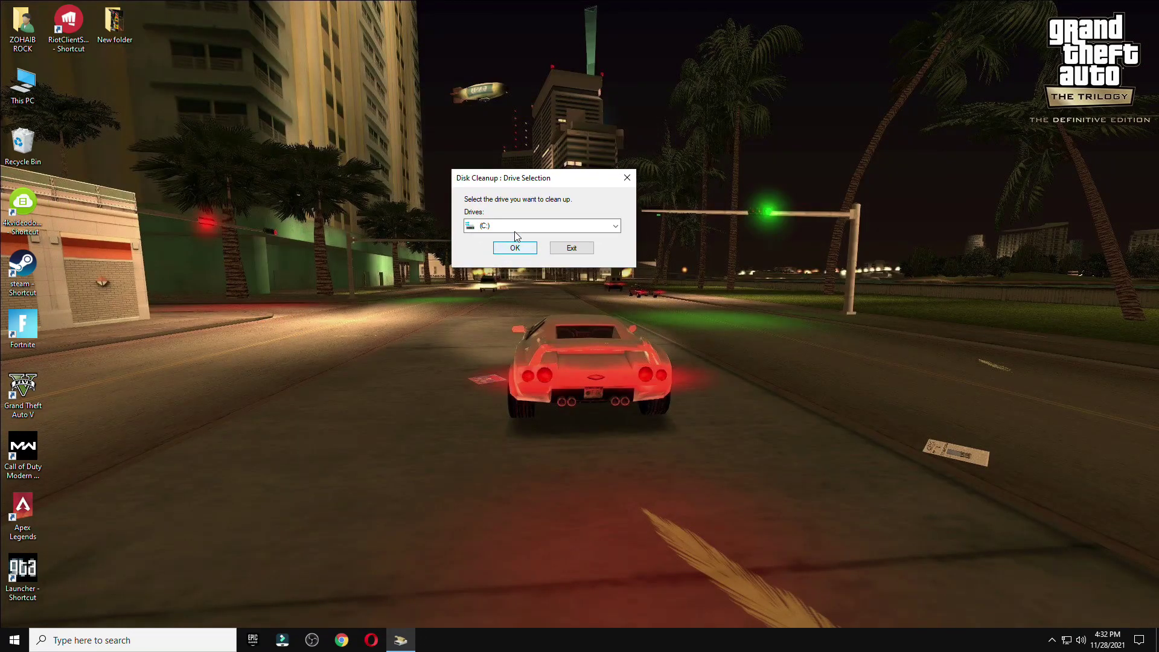
left_click(512, 229)
left_click(502, 239)
left_click(523, 252)
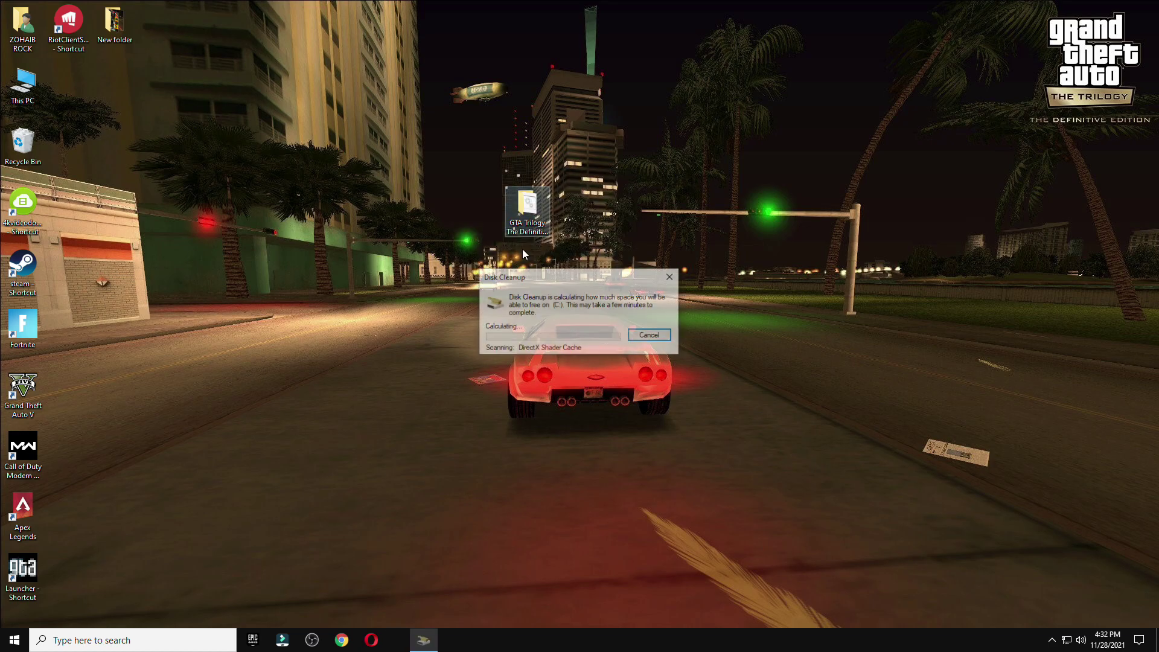
- Include the remaining file categories, such as DirectX Shader Cache, Delivery Optimization Files and Recycle Bin, and delete their files from C:
left_click_drag(178, 80, 500, 78)
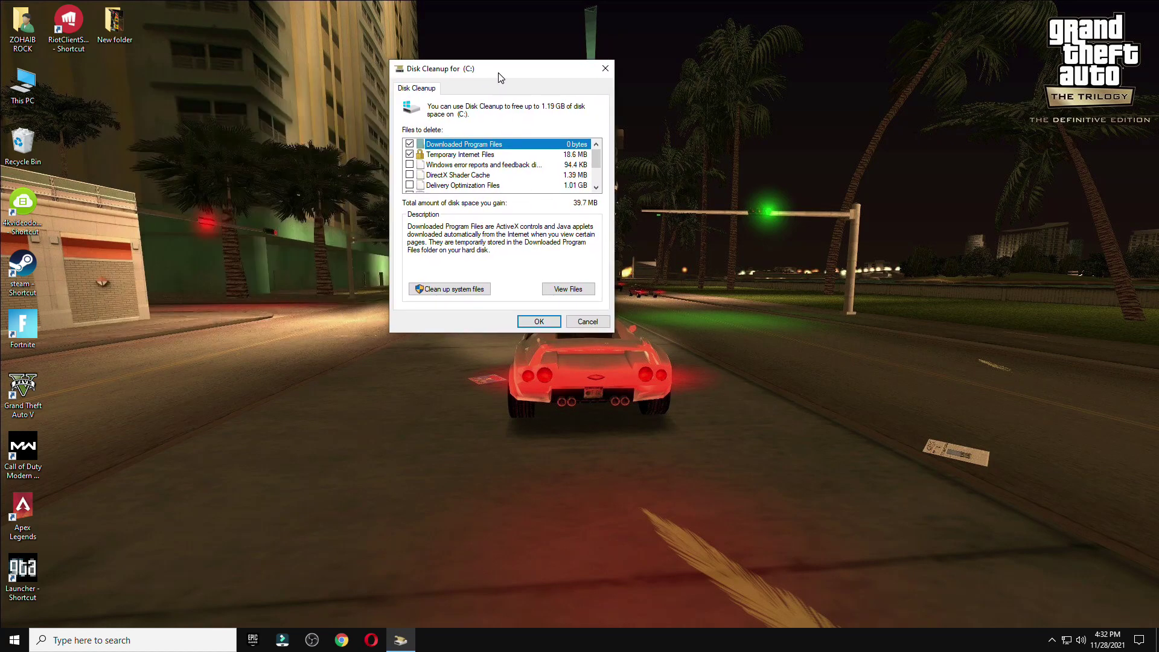
scroll(416, 188, "down", 1)
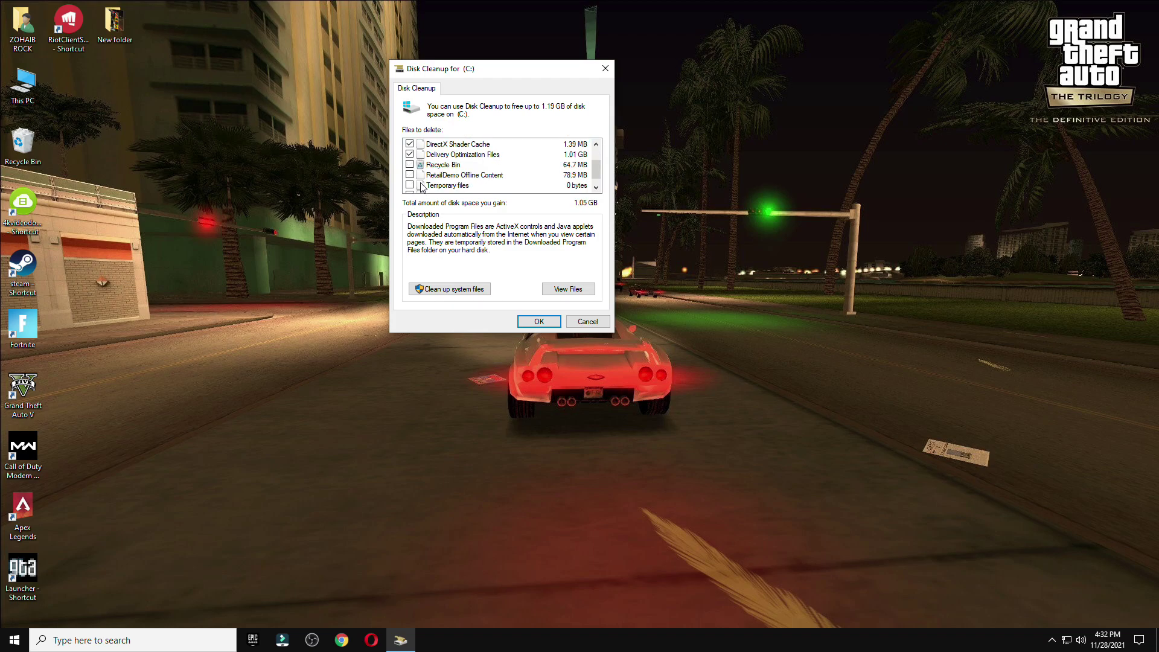
scroll(413, 189, "down", 1)
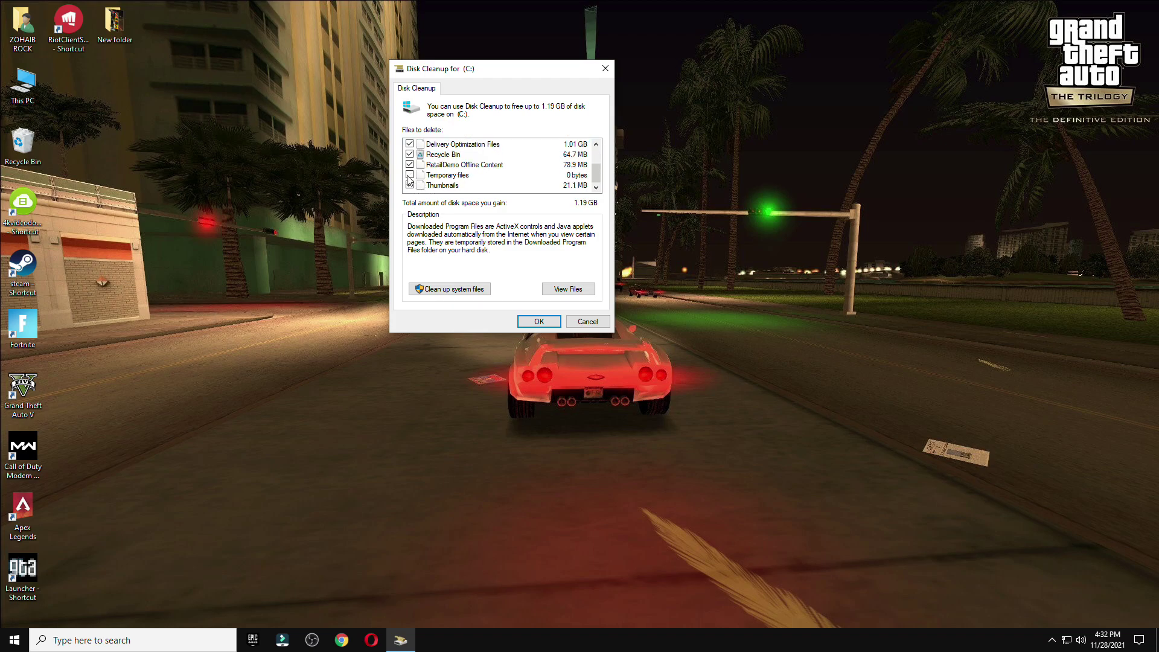
left_click(532, 320)
left_click(591, 326)
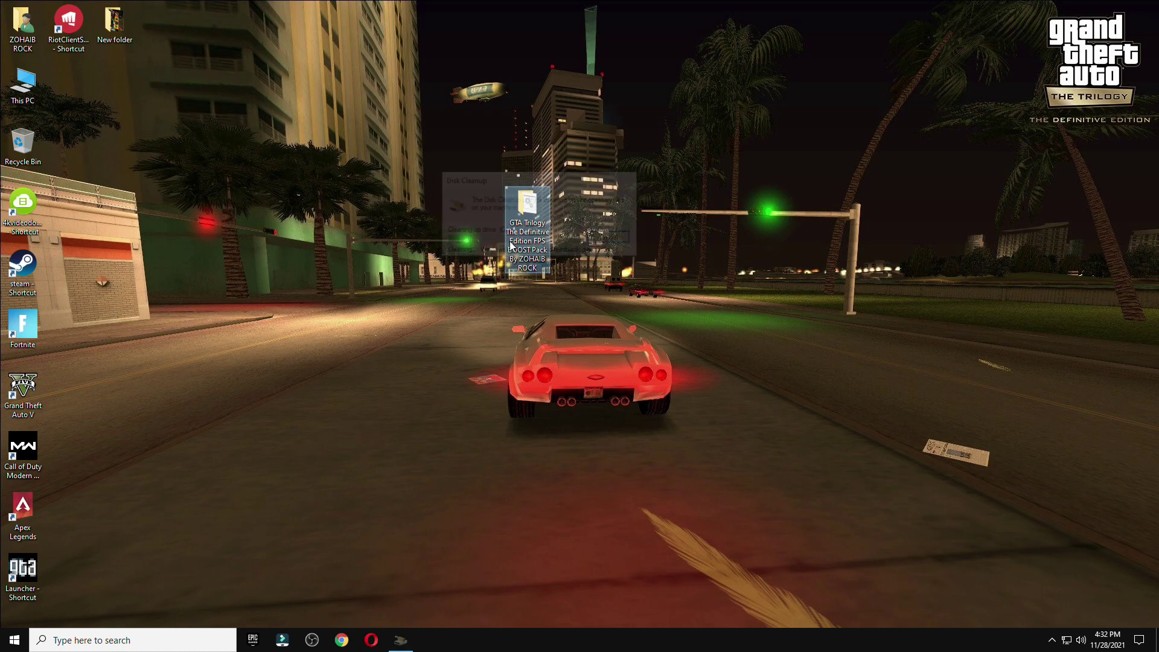
- Reopen the pack's 3 GPU Best Settings folder, maximize its window, and display the GPU folders as large thumbnails
double_click(524, 228)
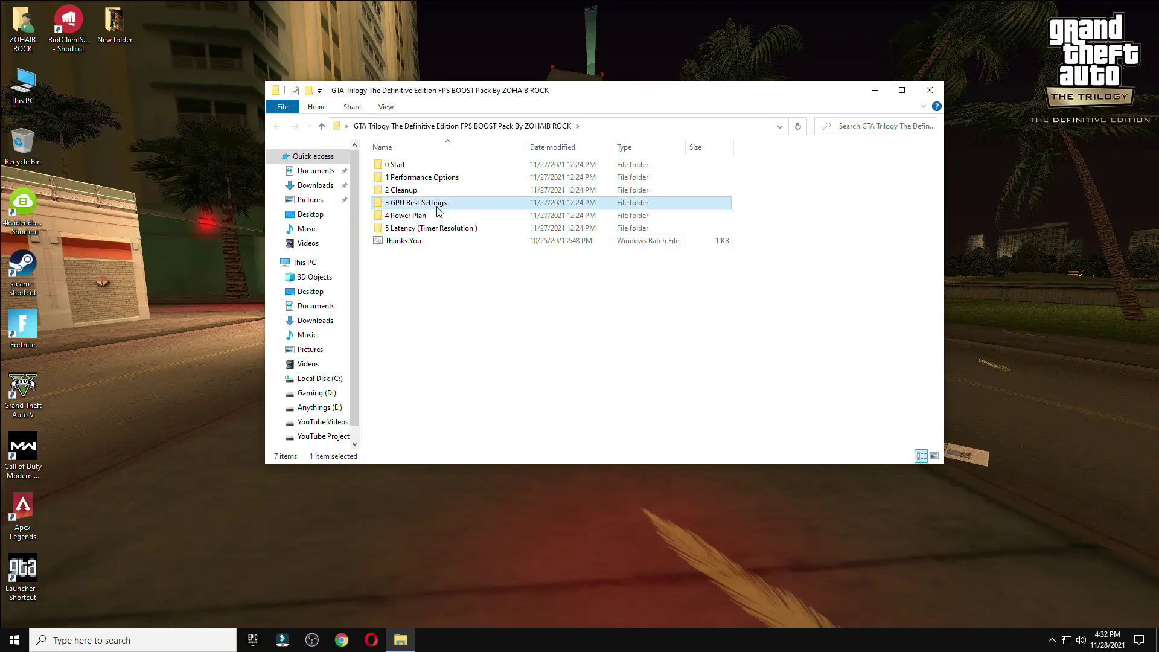
double_click(430, 205)
left_click(902, 91)
right_click(662, 247)
mouse_move(761, 270)
left_click(836, 276)
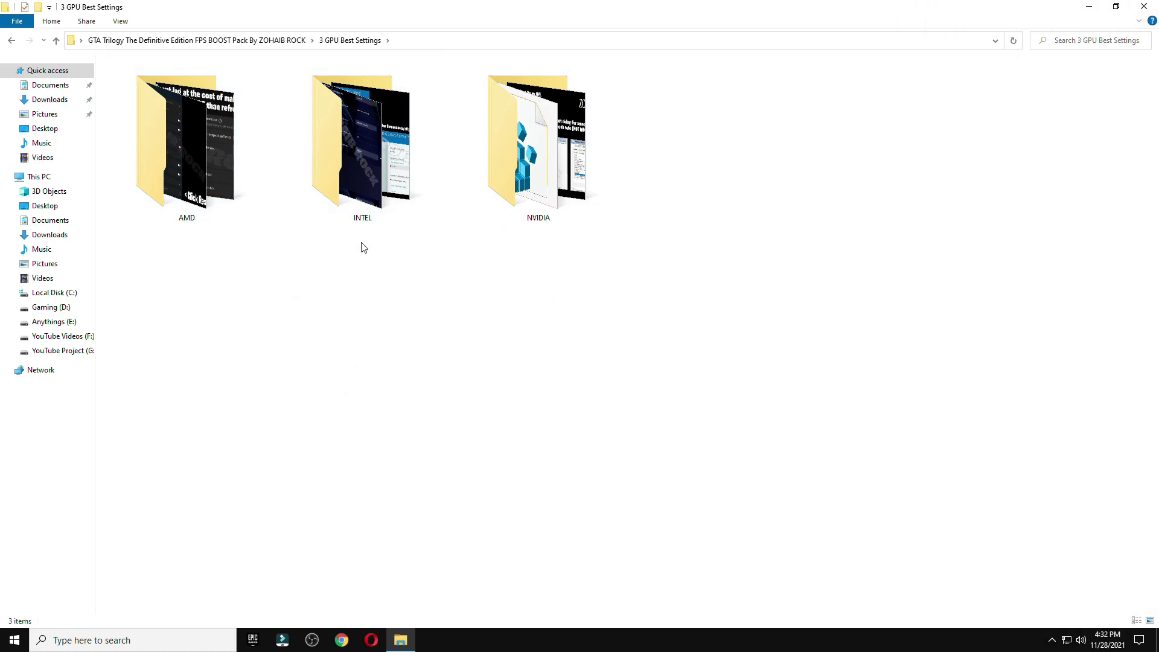
- Open the first image in the AMD folder to examine the recommended Radeon graphics settings
double_click(215, 190)
double_click(135, 108)
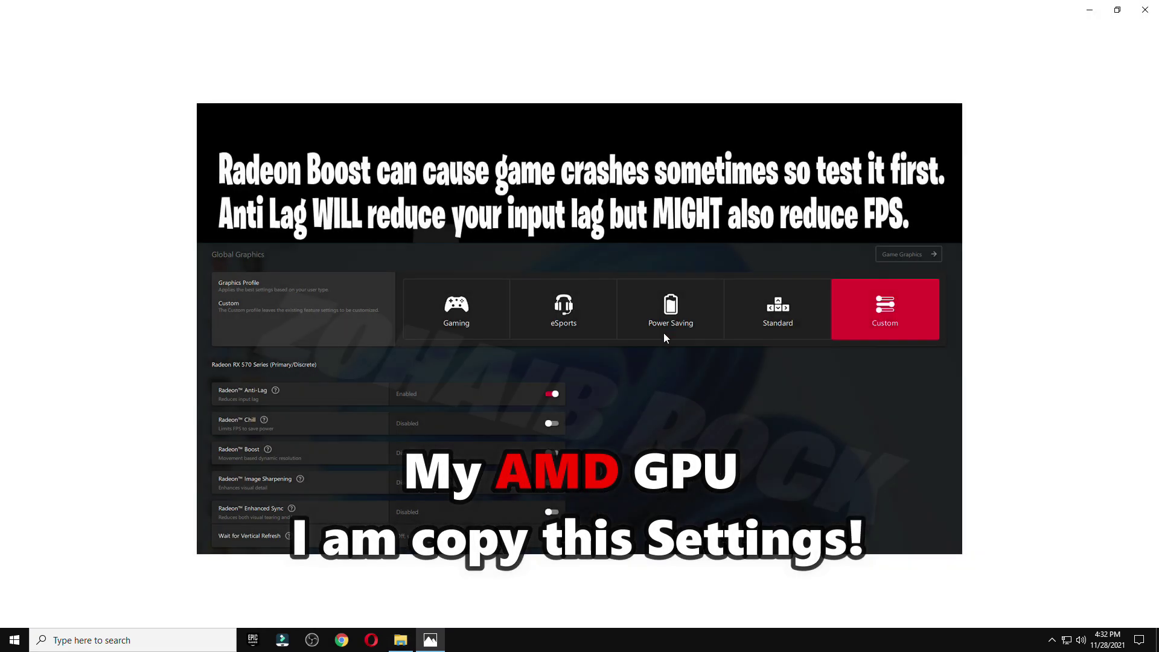
- Examine the remaining AMD settings images, close the image viewer, and restore the folder window to its smaller size
key("Right")
key("Right")
key("Left")
key("Left")
left_click(1146, 9)
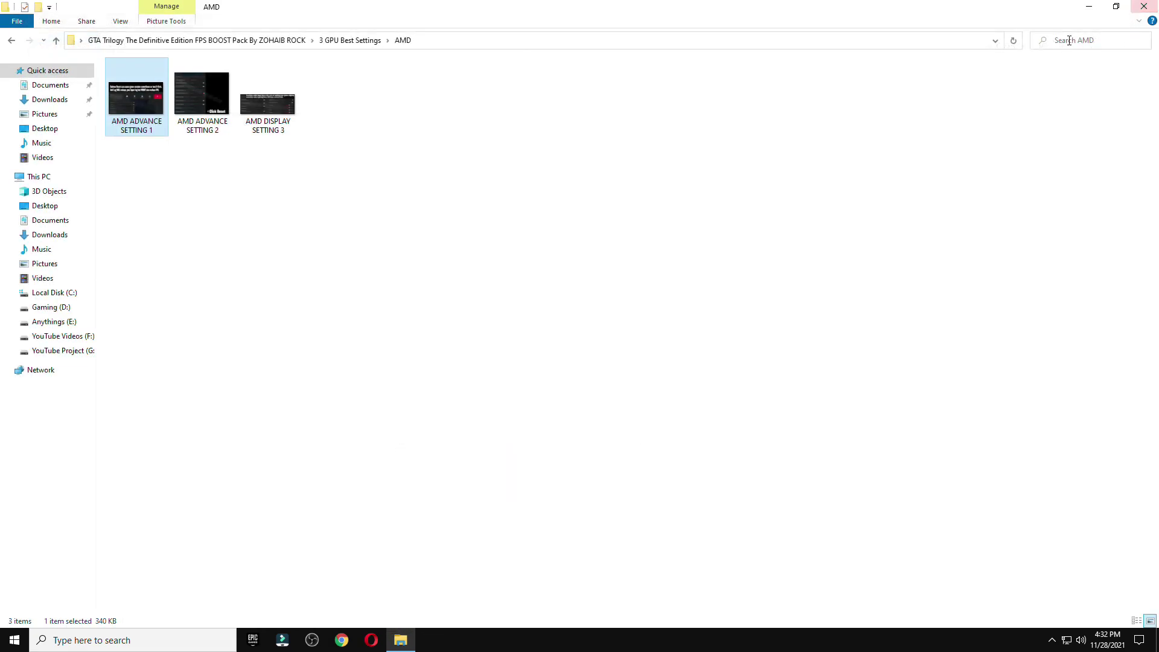
left_click(1116, 7)
- Open the Global Graphics settings in AMD Radeon Software and enable Radeon Anti-Lag in a Custom graphics profile
right_click(522, 45)
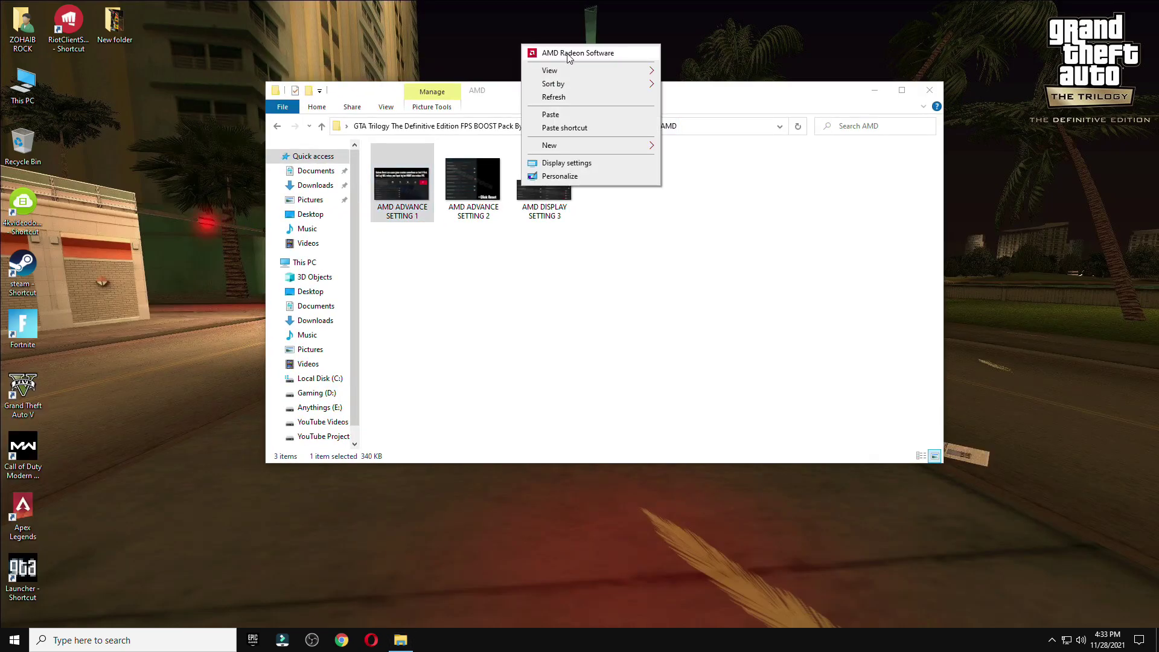
left_click(567, 53)
left_click(376, 121)
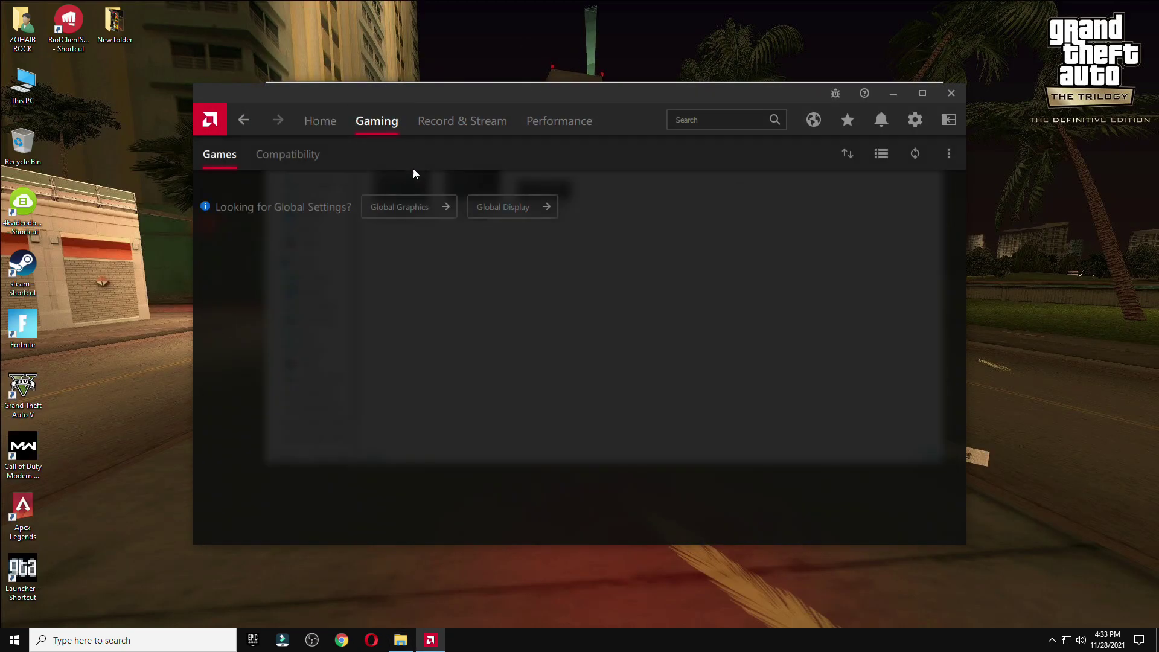
left_click(417, 208)
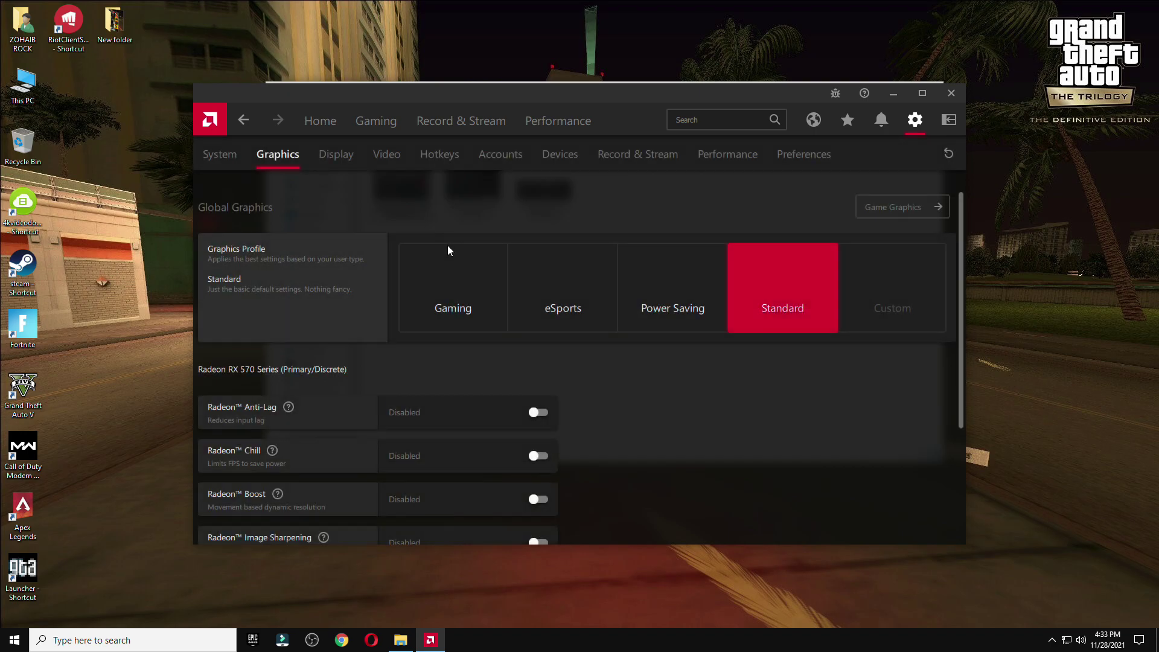
scroll(368, 285, "down", 1)
left_click(468, 338)
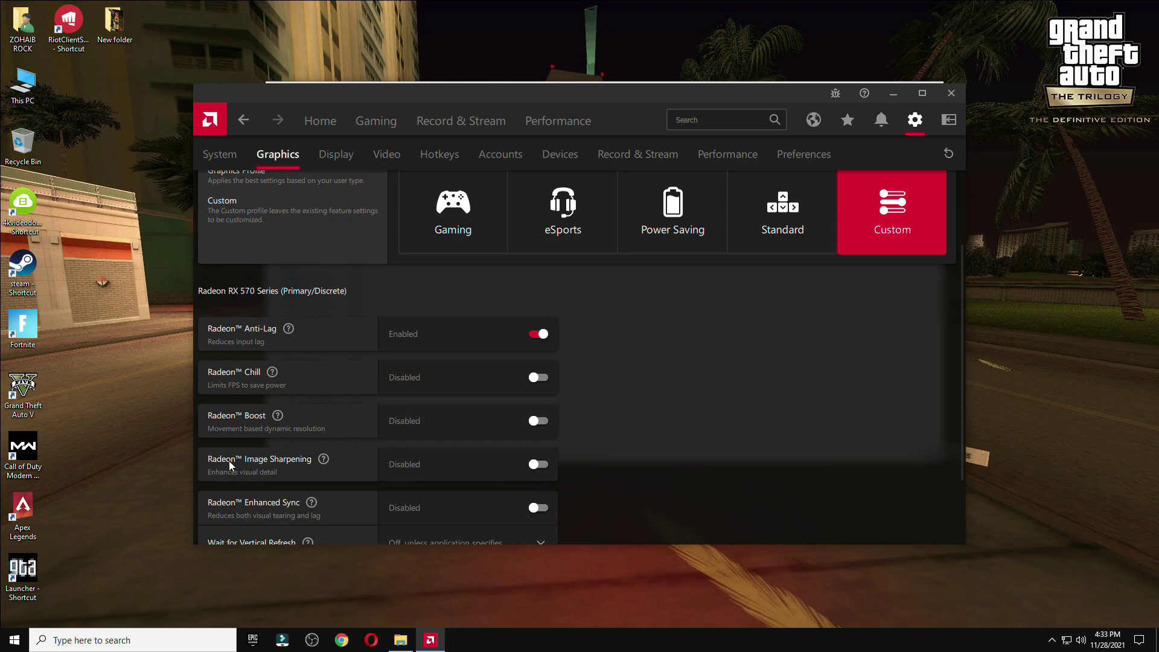
- Choose "Off, unless application specifies" for Wait for Vertical Refresh and expand the advanced graphics settings
scroll(446, 459, "down", 2)
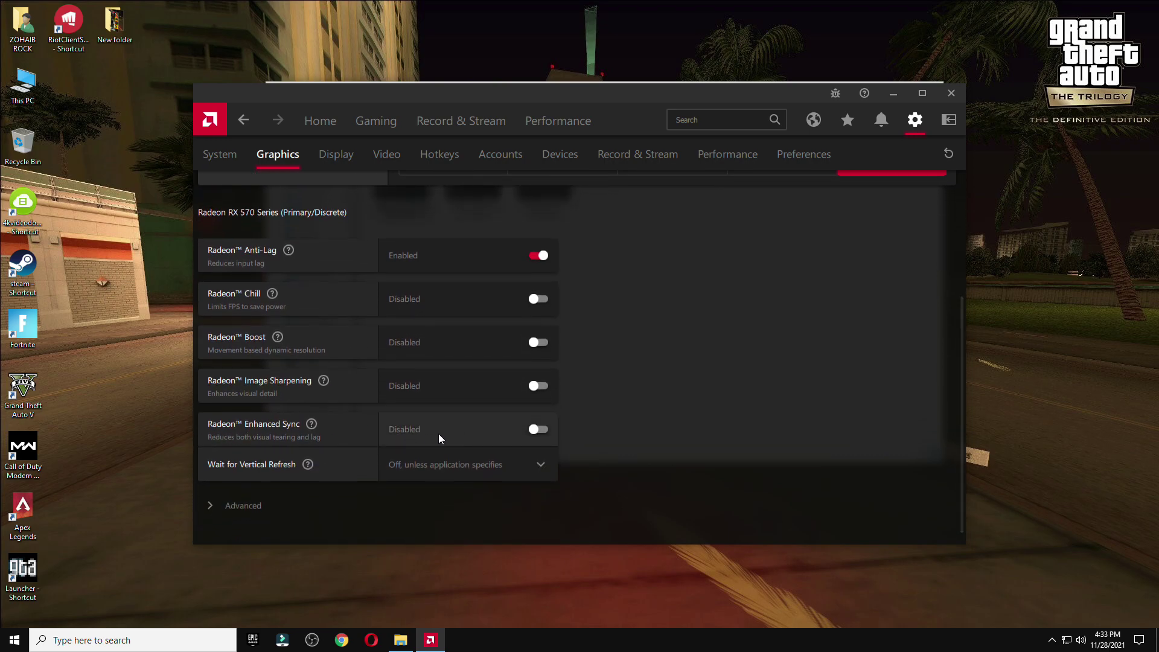
left_click(418, 470)
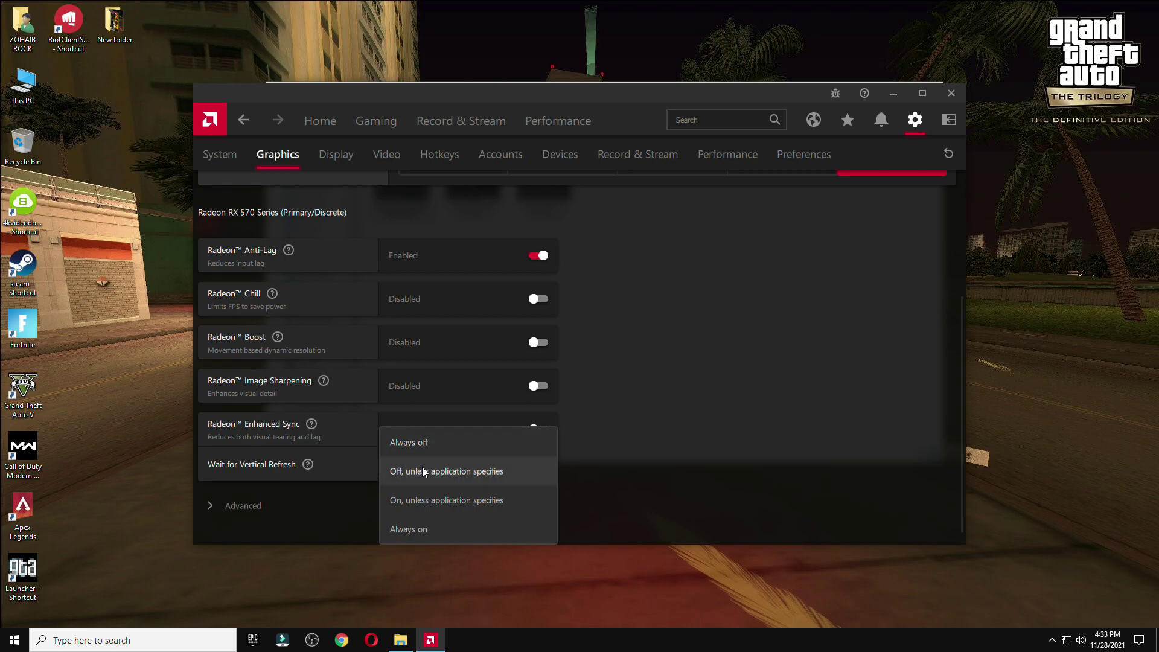
left_click(432, 476)
left_click(274, 508)
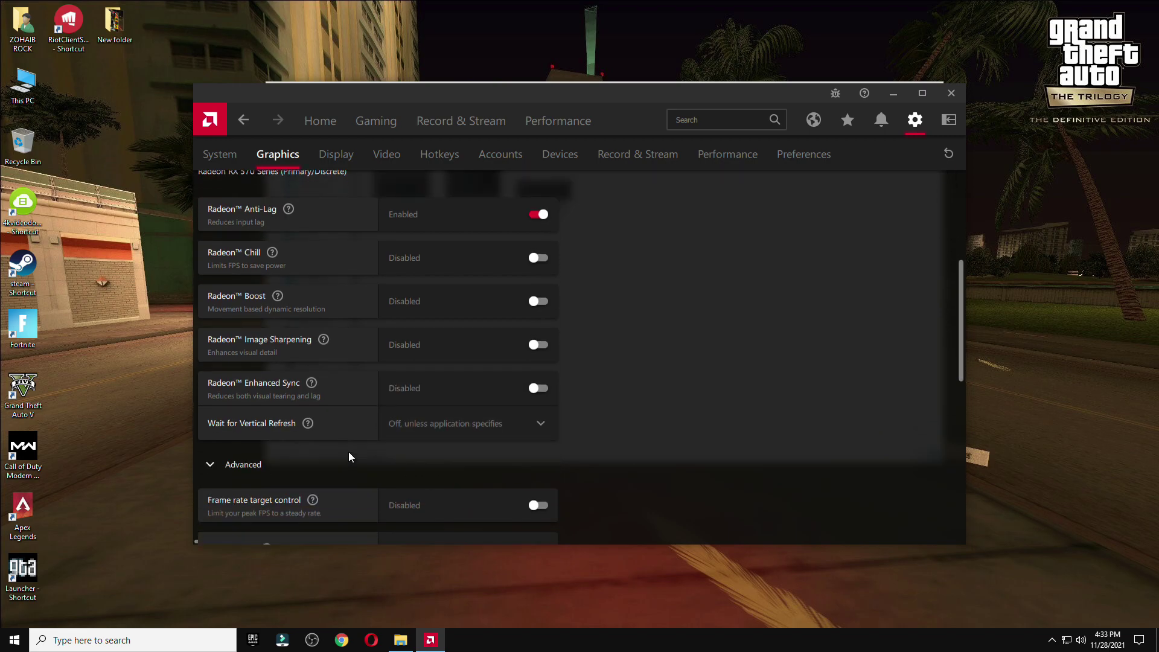
- Set Texture Filtering Quality to Performance and check the remaining advanced options down to Reset Shader Cache
scroll(348, 457, "down", 3)
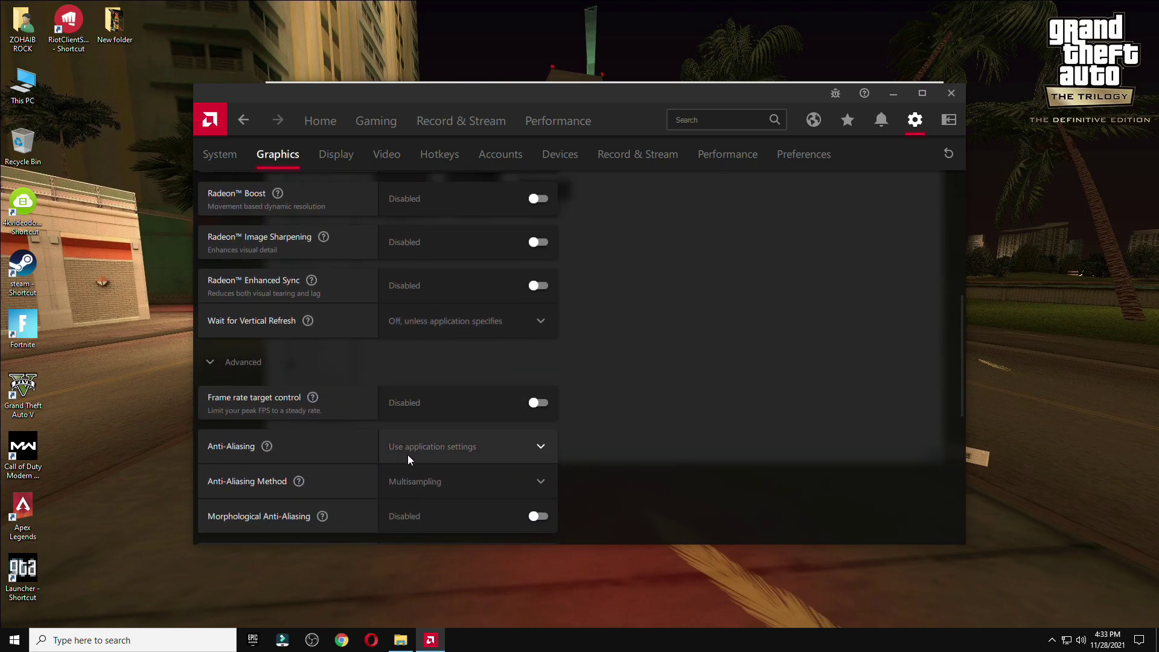
scroll(418, 480, "down", 2)
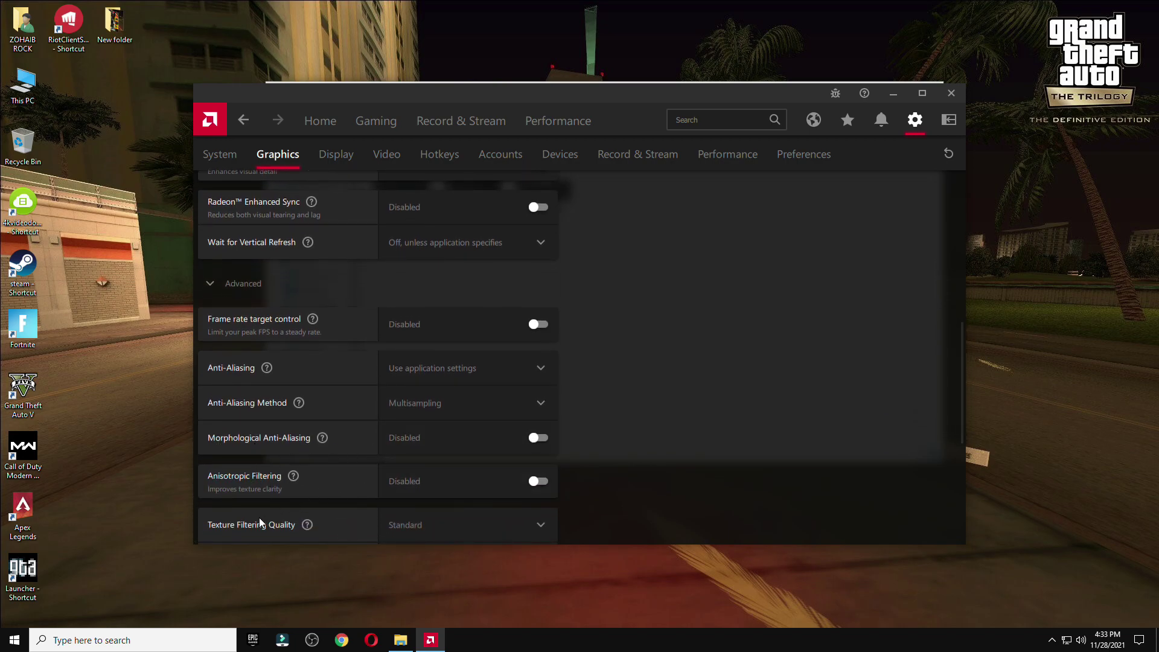
scroll(398, 517, "down", 2)
left_click(414, 450)
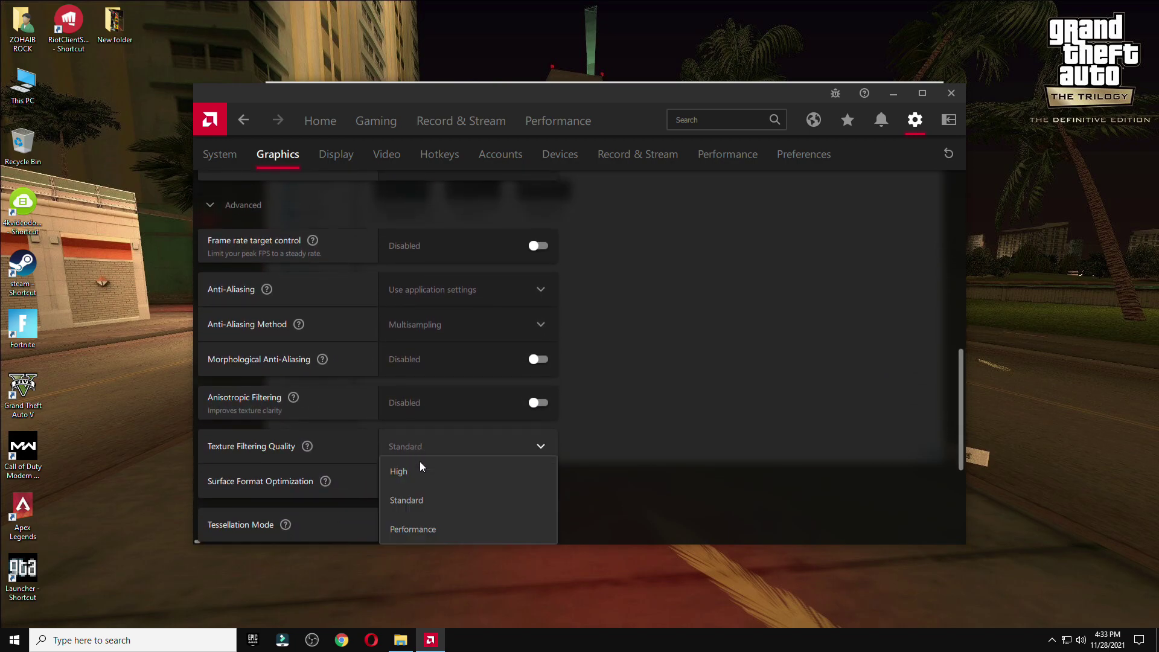
left_click(429, 531)
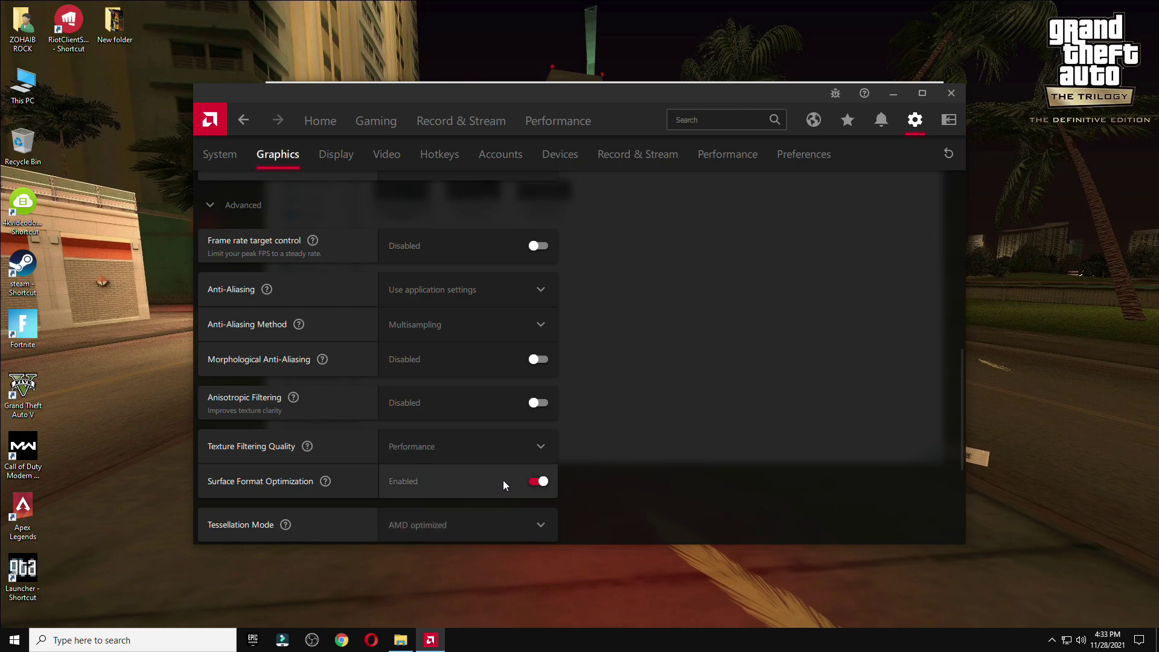
scroll(338, 481, "down", 2)
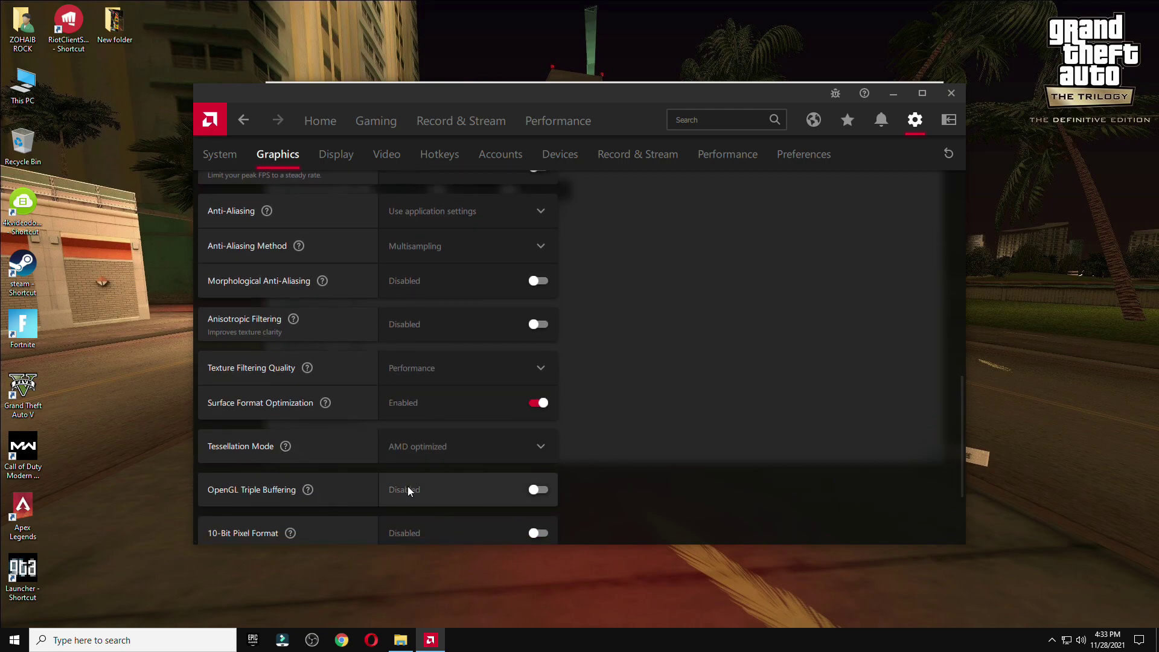
scroll(396, 484, "down", 2)
scroll(332, 465, "down", 2)
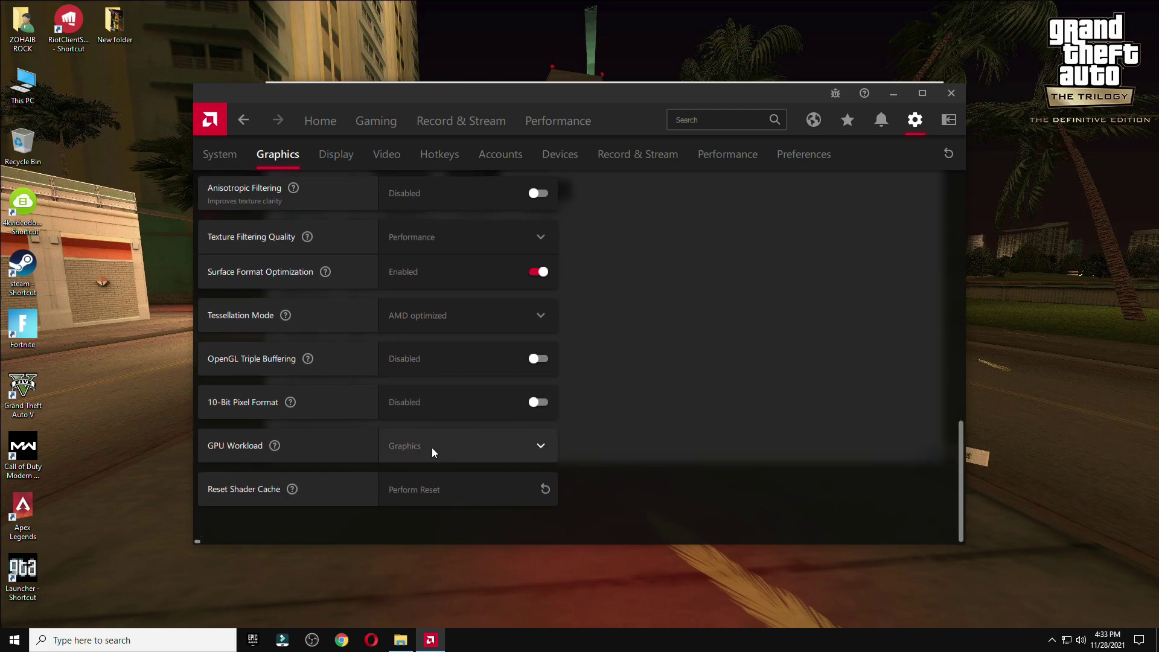
- Disable Custom Color and set Scaling Mode to Full panel in the Radeon display settings, closing the software when done
left_click(336, 154)
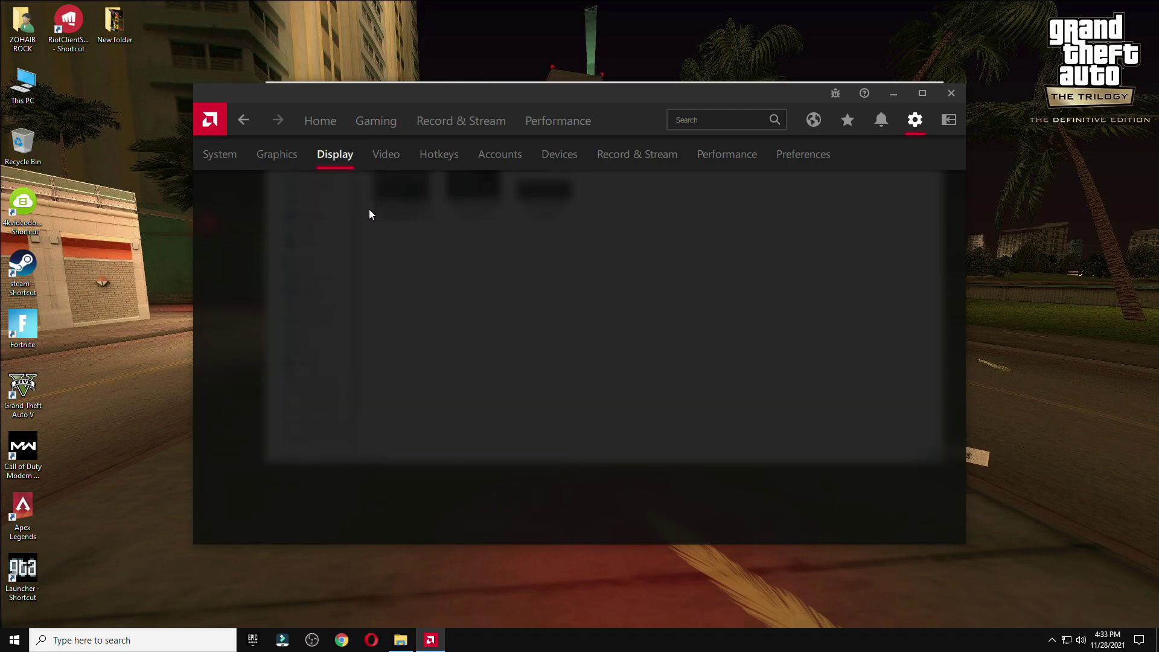
left_click(937, 337)
scroll(440, 223, "down", 3)
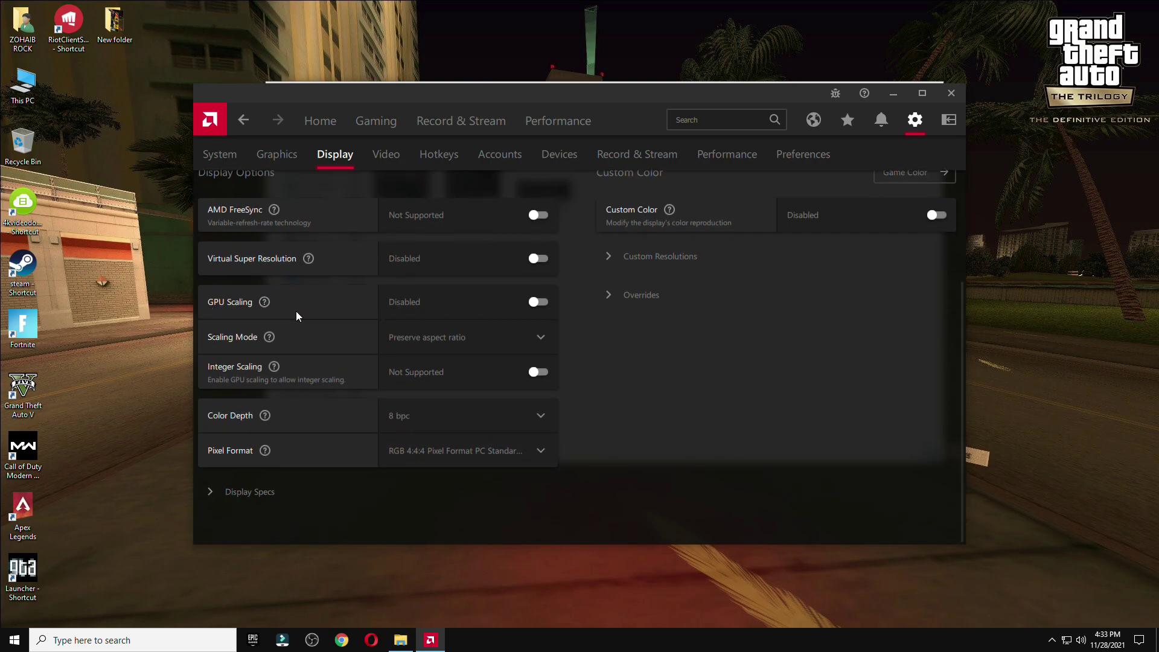
left_click(455, 343)
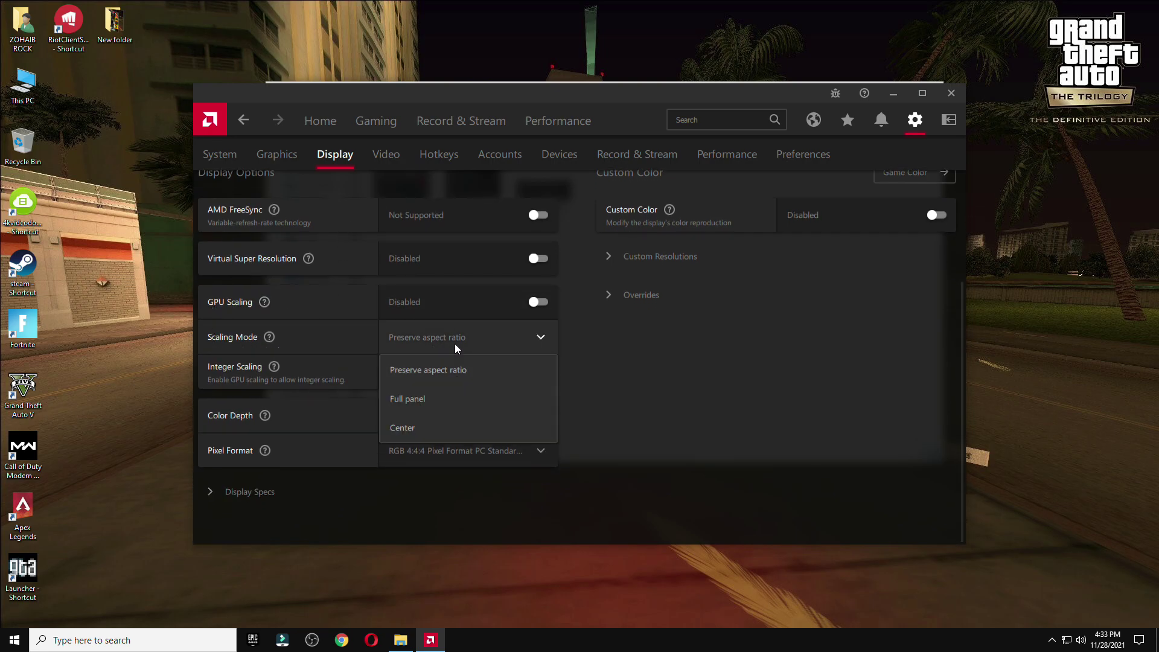
key("Return")
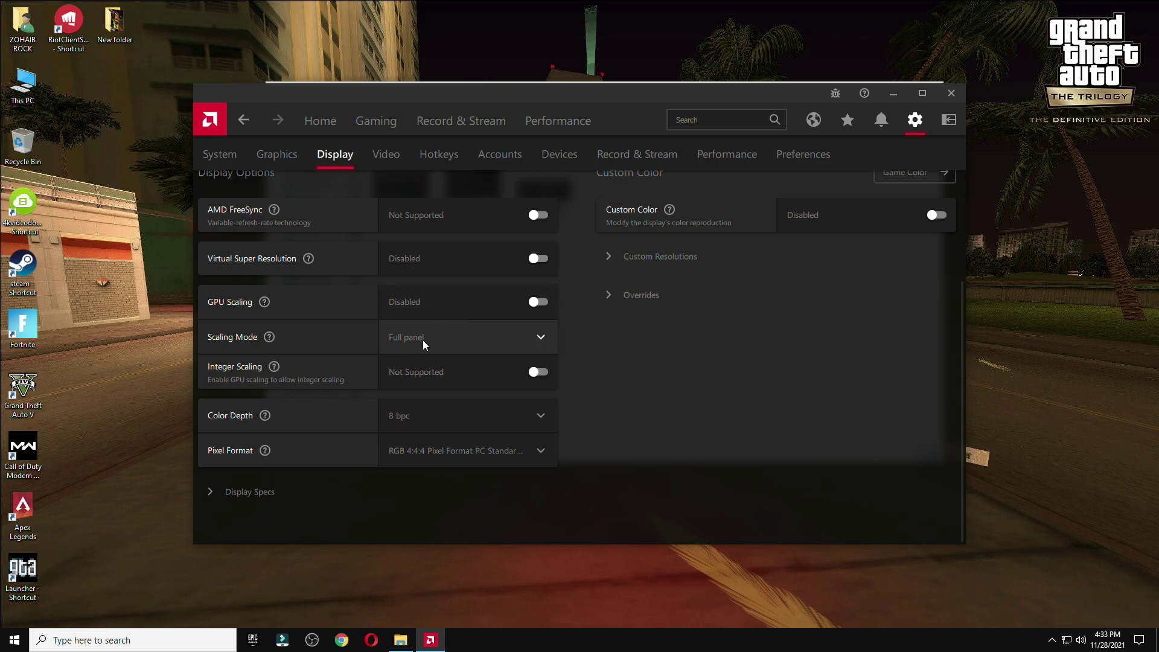
left_click(320, 120)
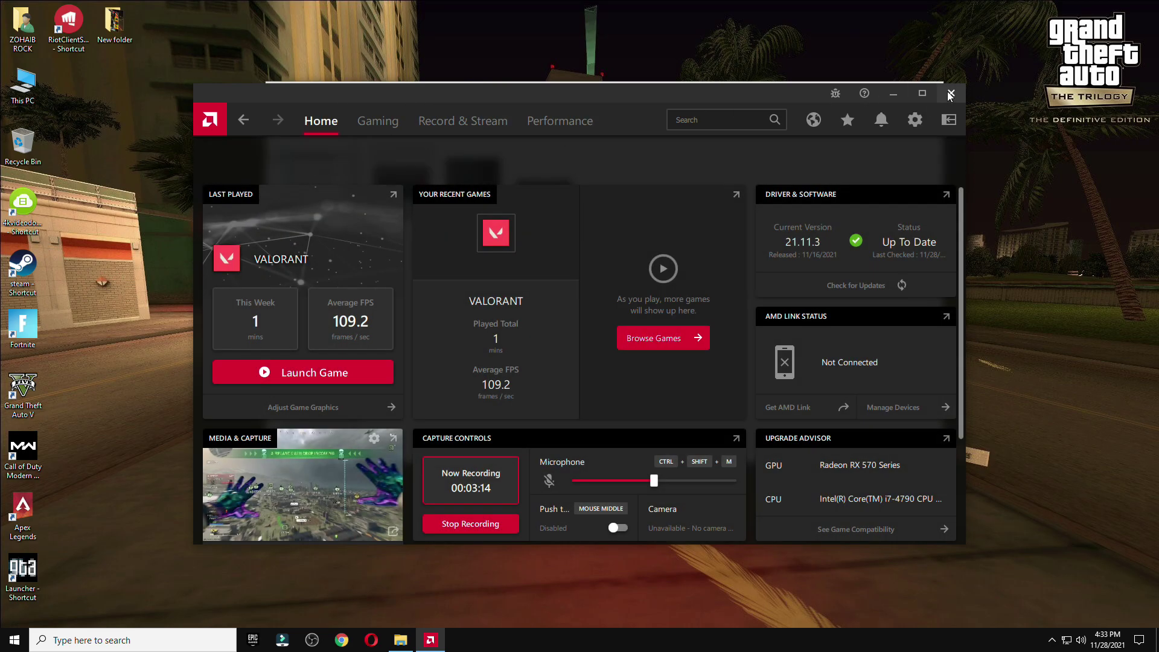
left_click(951, 93)
- Launch the Quick CPU installer from the Quick-CPU-4.0.0.0 folder inside the pack's 4 Power Plan folder, and close the folder window
left_click(276, 128)
left_click(275, 128)
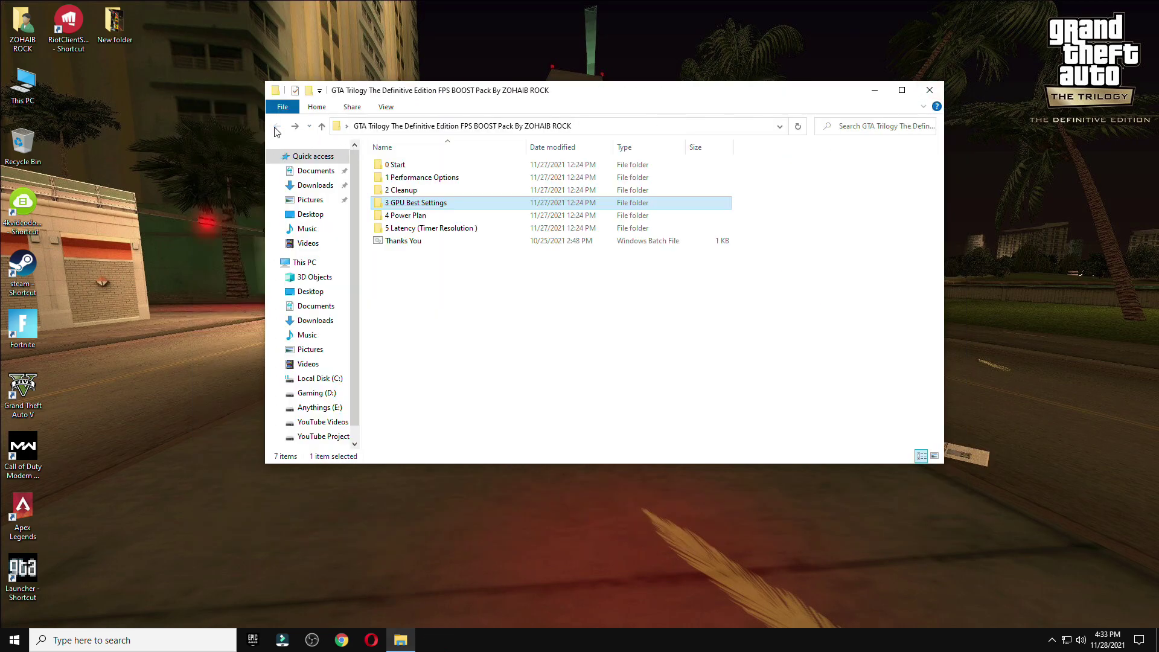
double_click(404, 215)
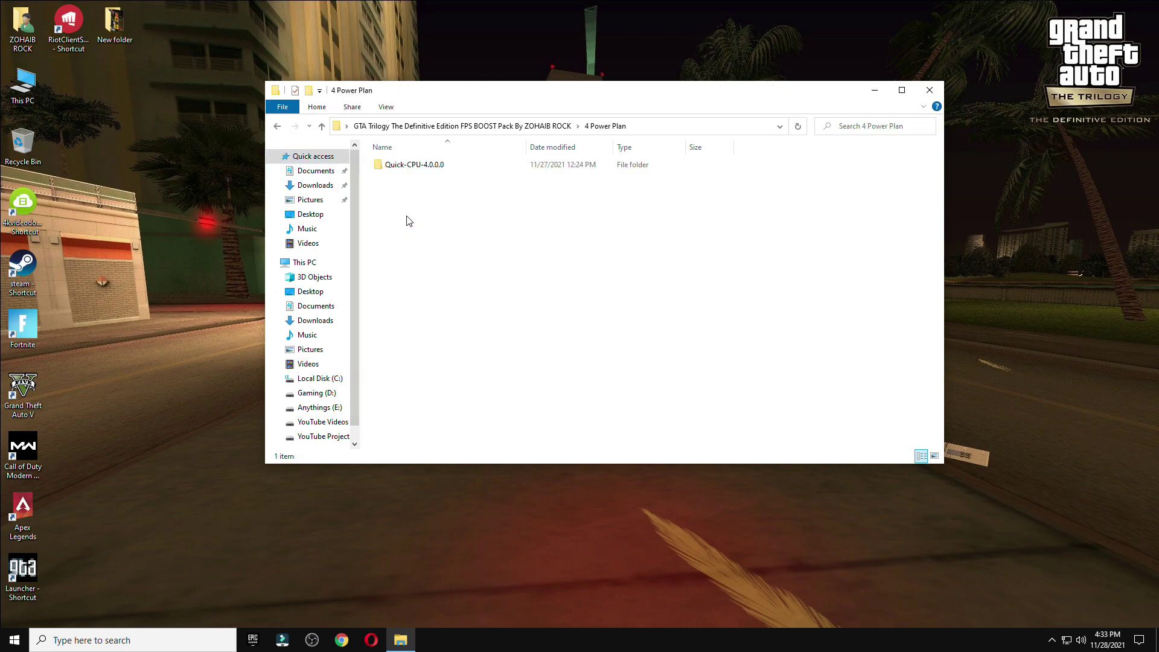
double_click(406, 165)
double_click(402, 179)
double_click(406, 166)
left_click(930, 90)
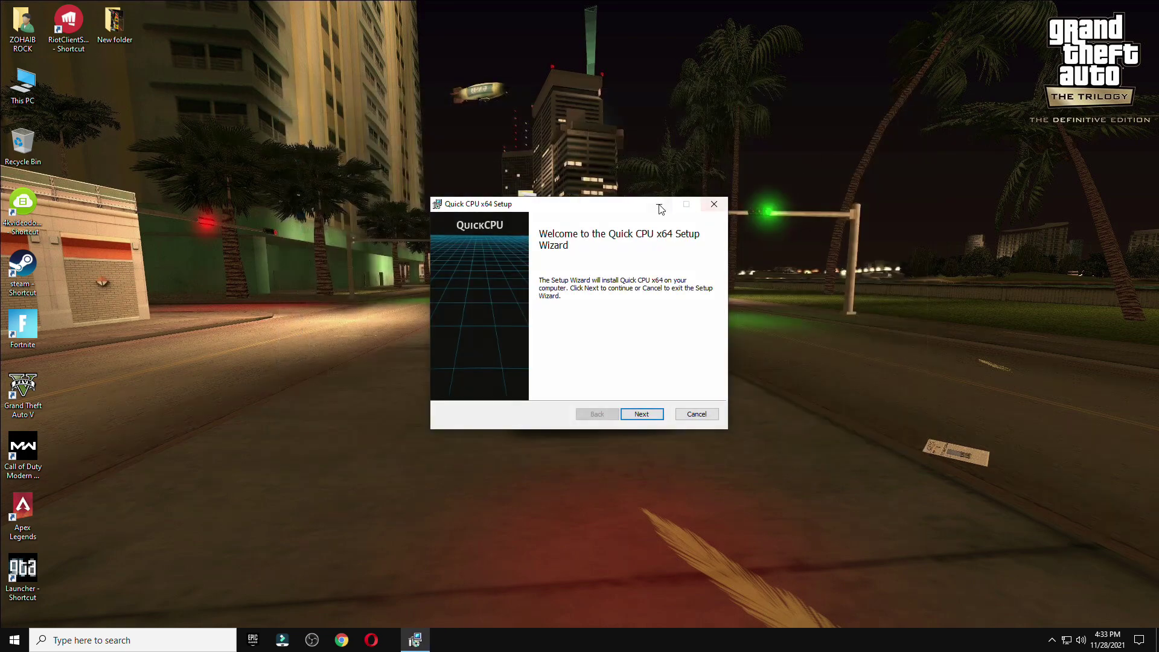
- Accept the license agreement, install Quick CPU x64 to C:\Program Files\QuickCPU\, and launch the program
left_click(640, 346)
left_click(554, 321)
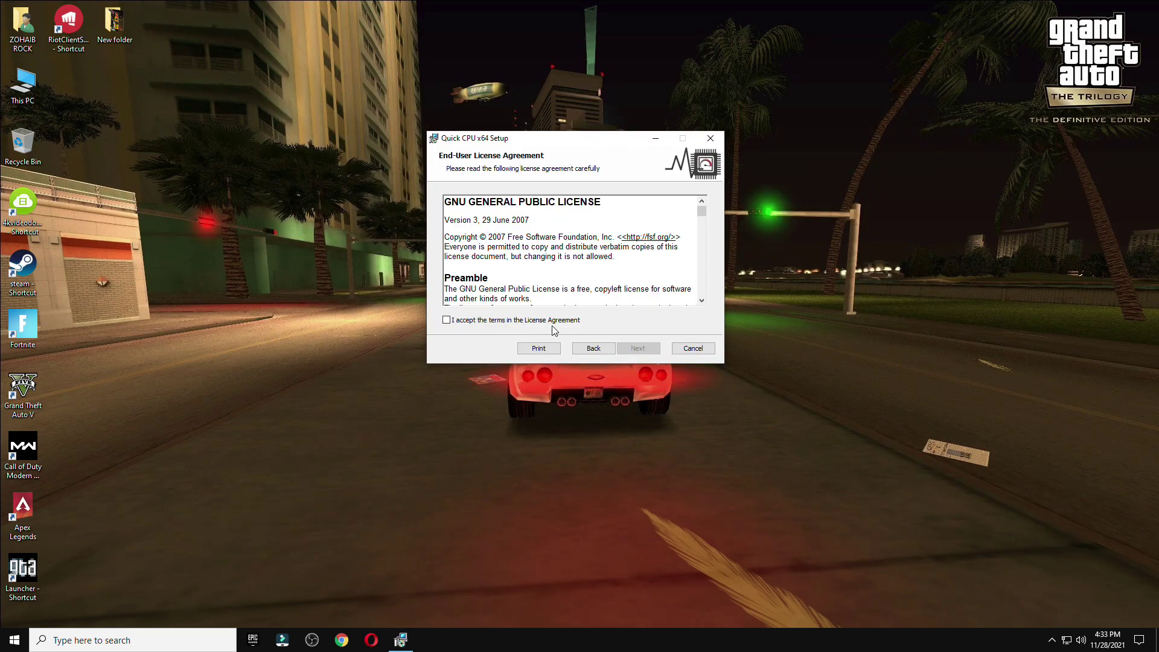
left_click(639, 349)
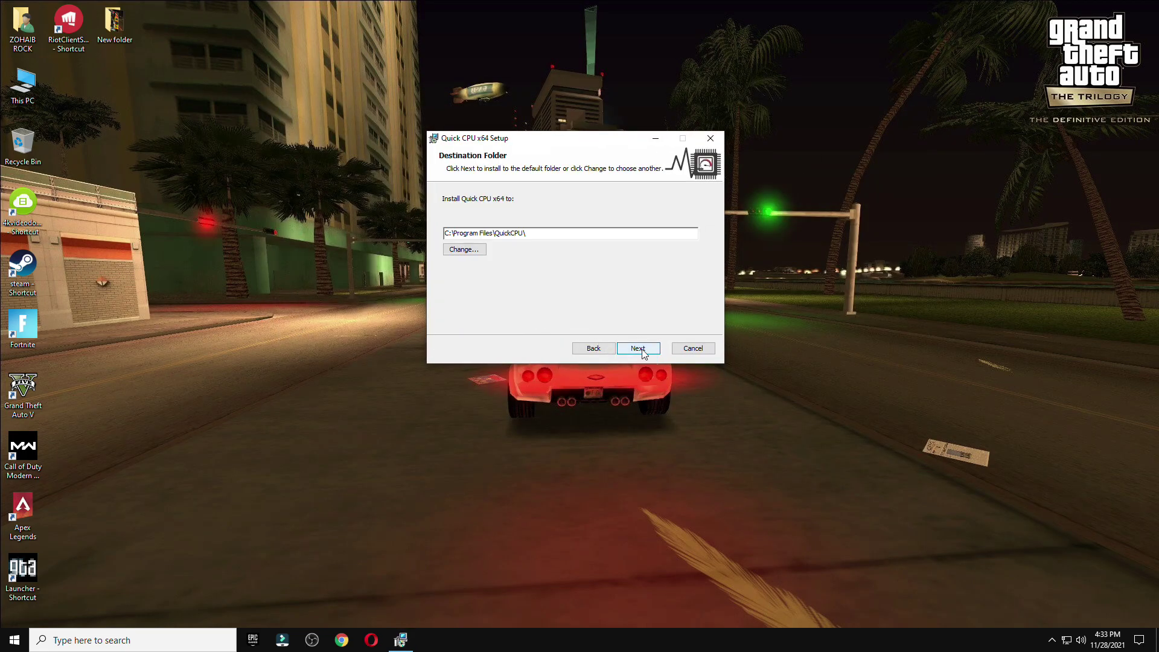
left_click(639, 349)
left_click(634, 350)
left_click(536, 401)
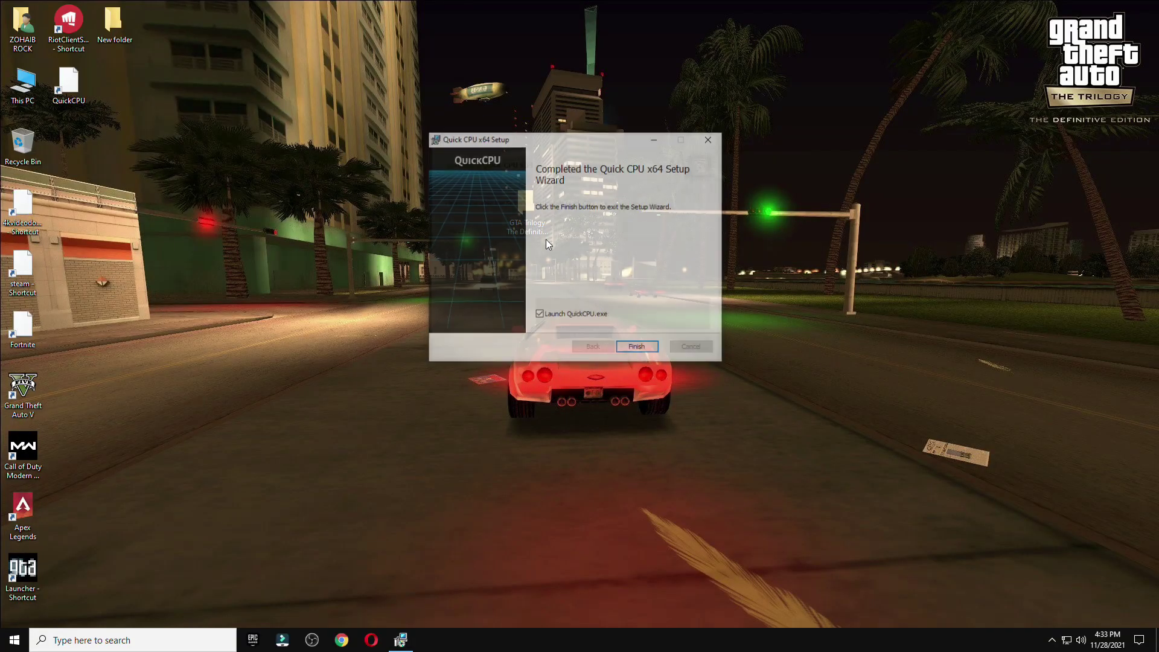
left_click(639, 347)
left_click(525, 400)
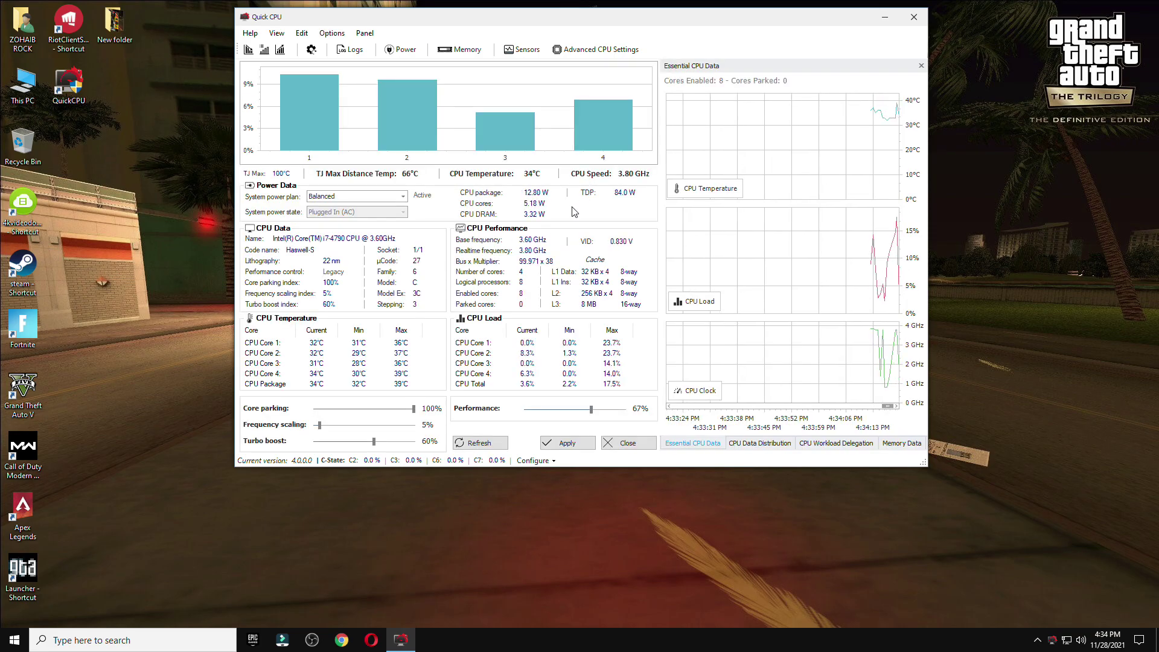
- Select the High performance power plan, apply 100% for frequency scaling, turbo boost and performance, and close Quick CPU
left_click(666, 284)
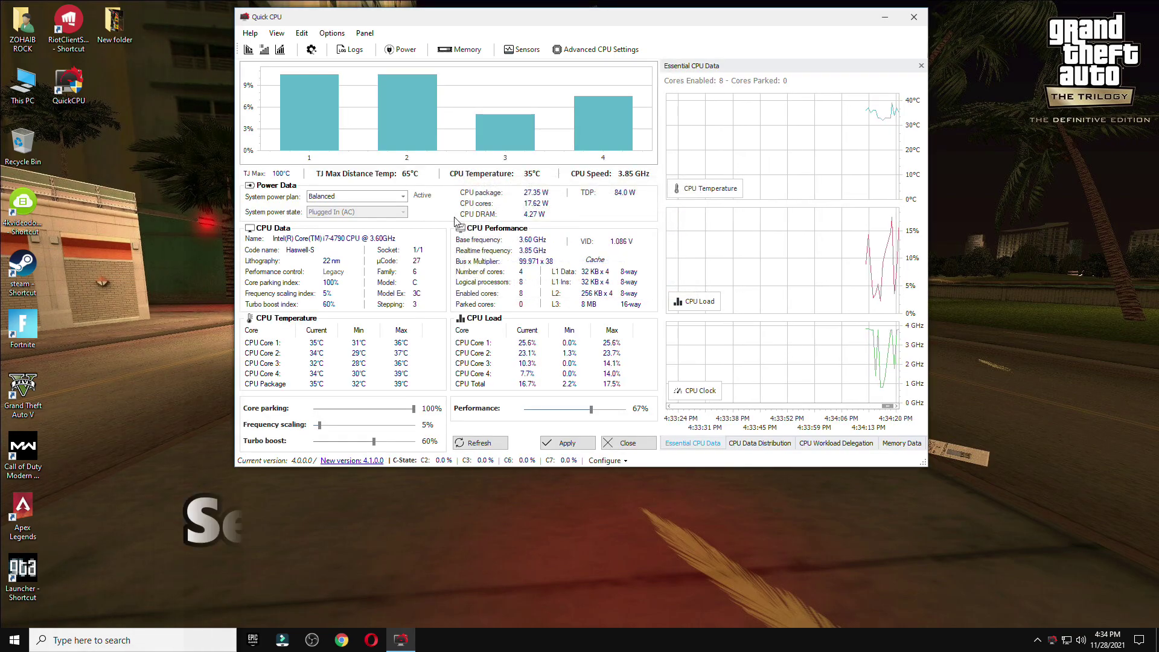
left_click(356, 196)
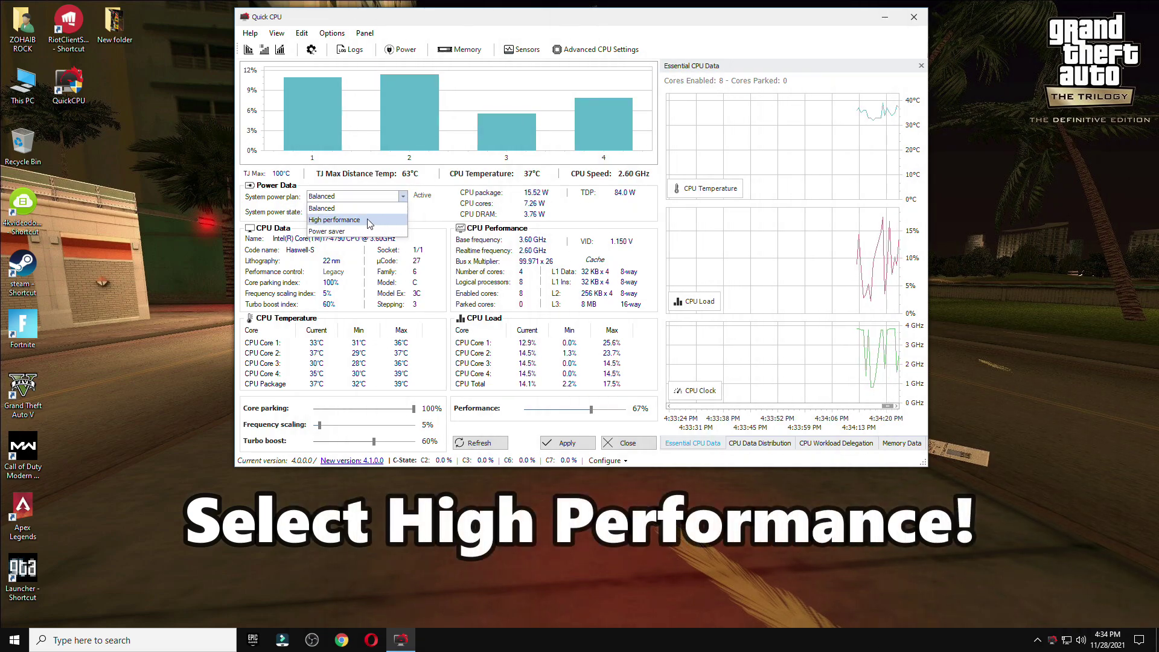
left_click(348, 221)
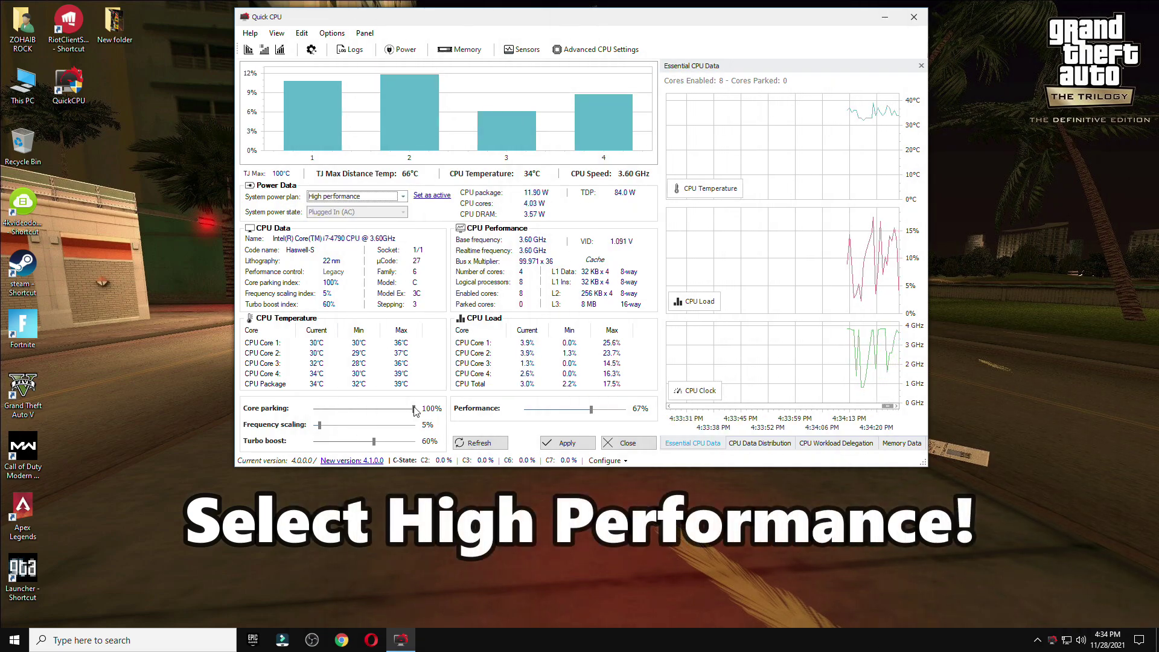
left_click_drag(373, 441, 449, 442)
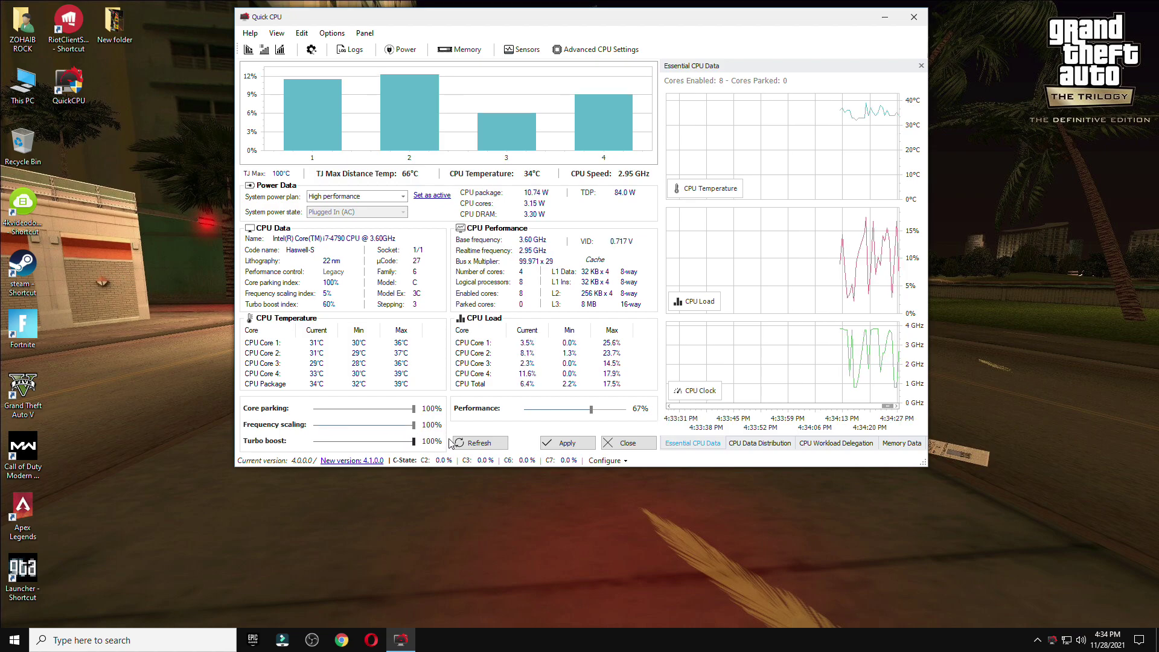
left_click(568, 443)
left_click(642, 268)
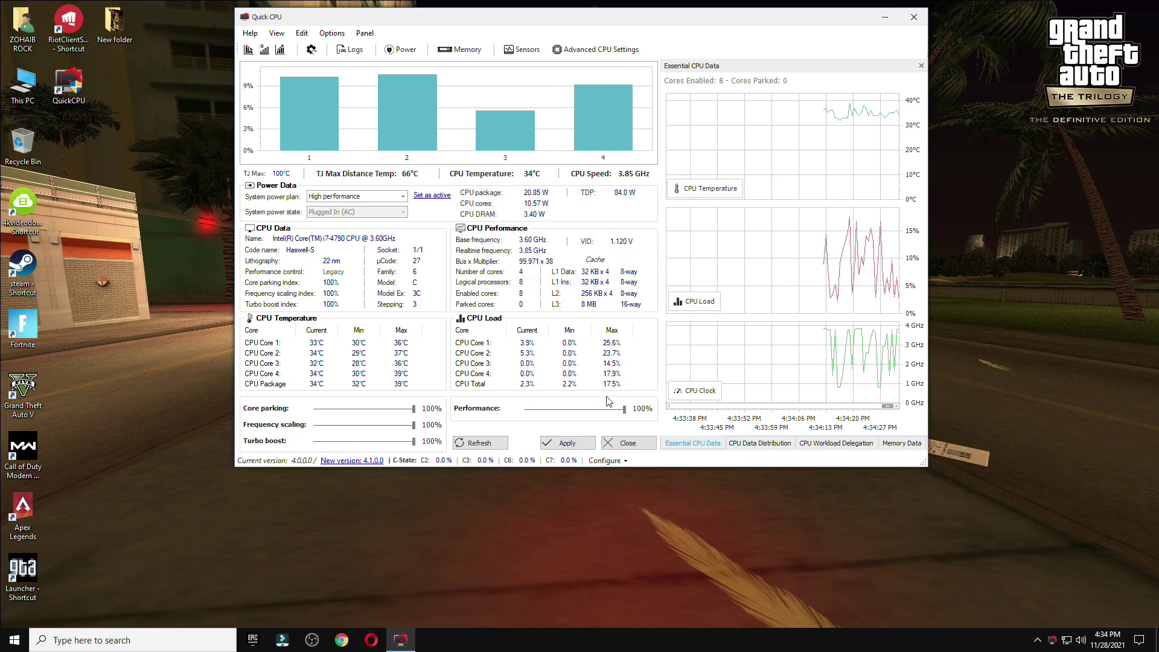
left_click(621, 442)
- Search Windows for "power", open the power plan choices, and activate the High performance plan among the additional plans
key("super")
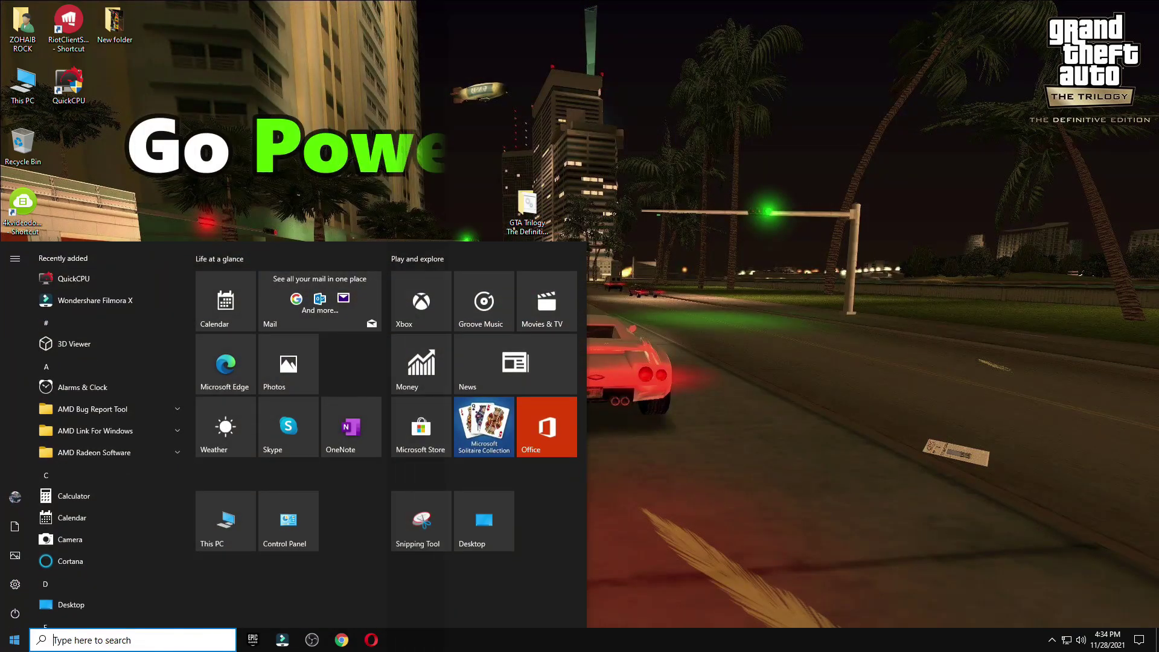
type("power")
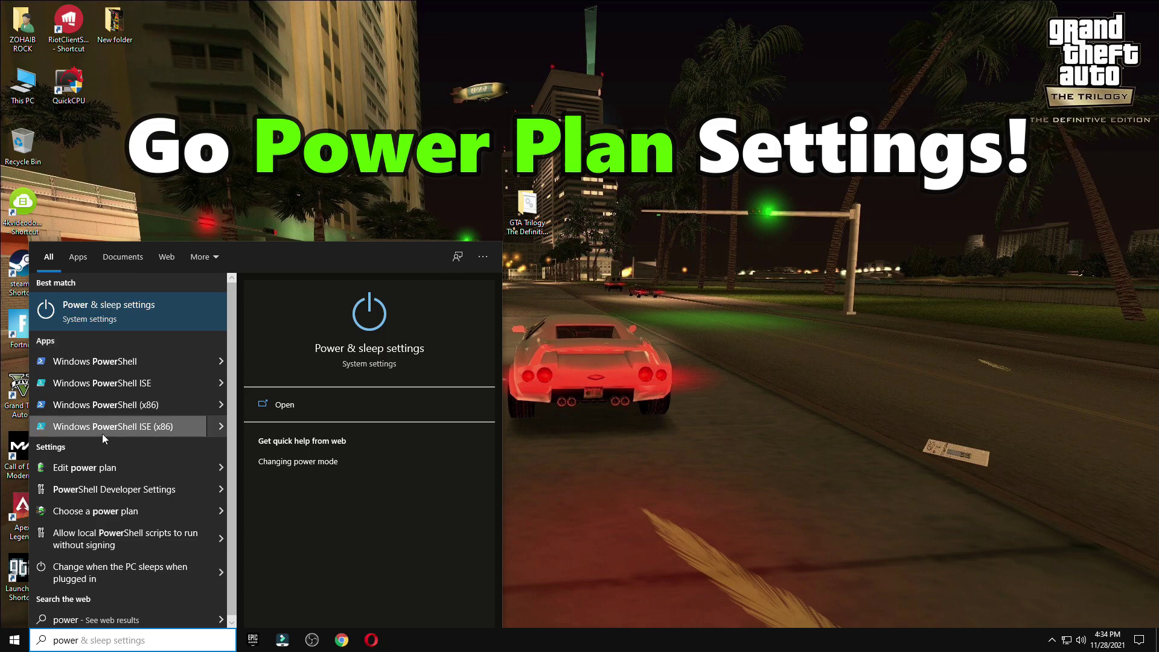
left_click(99, 511)
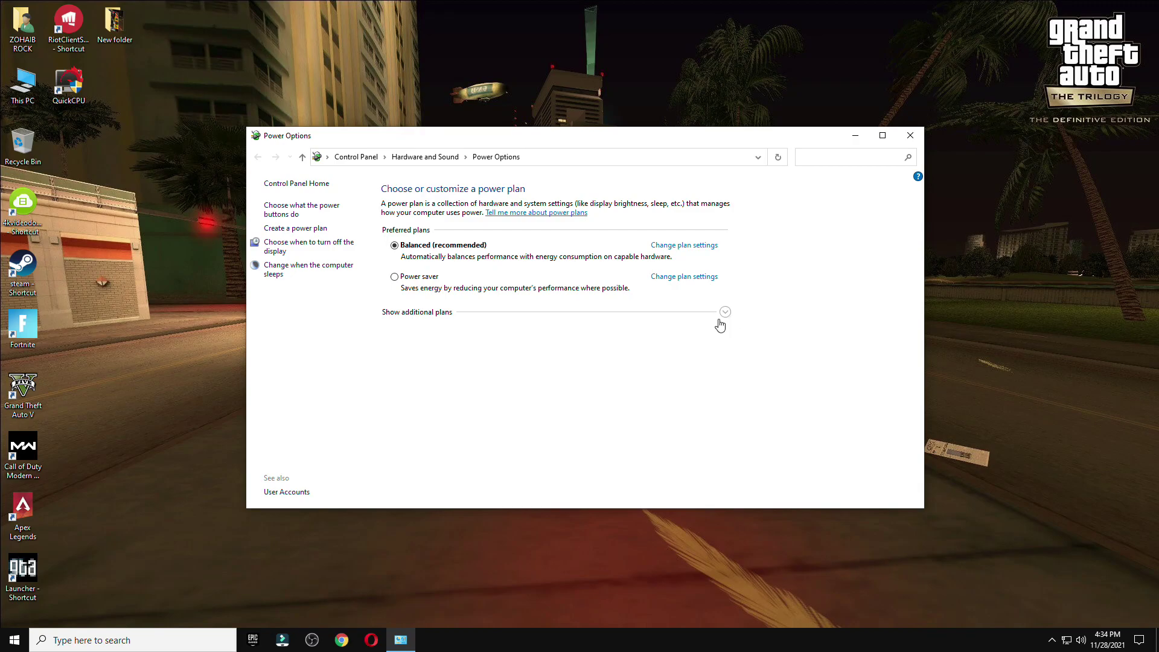
left_click(723, 312)
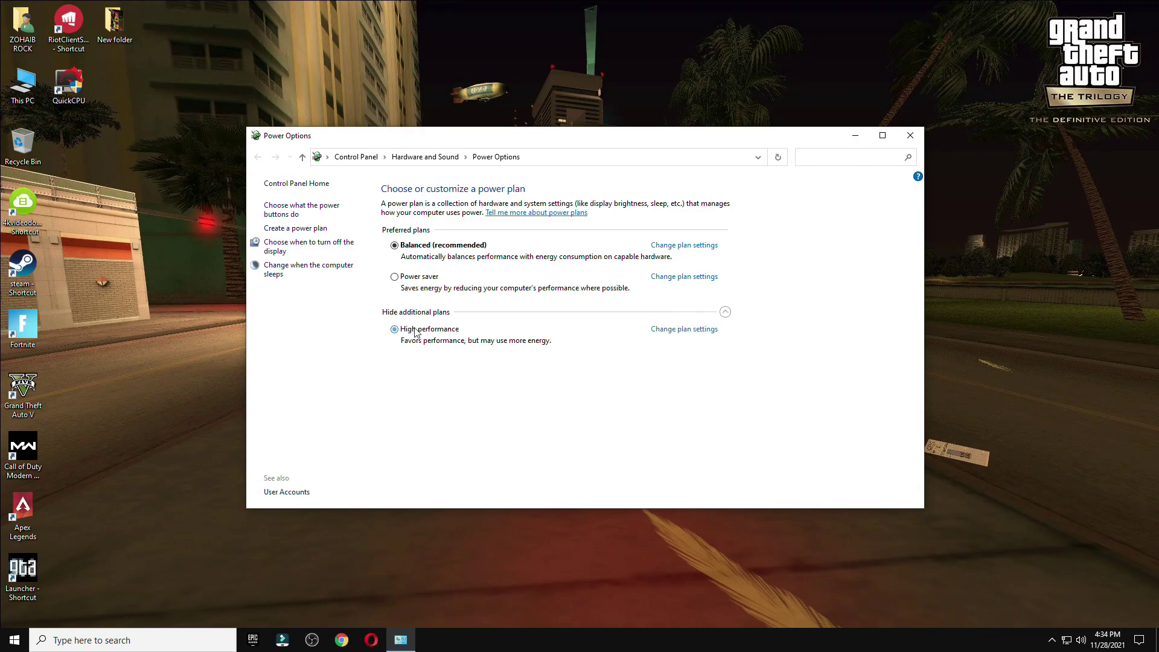
- Set "Turn off the display" to Never in the High performance plan's settings
left_click(695, 332)
left_click(561, 231)
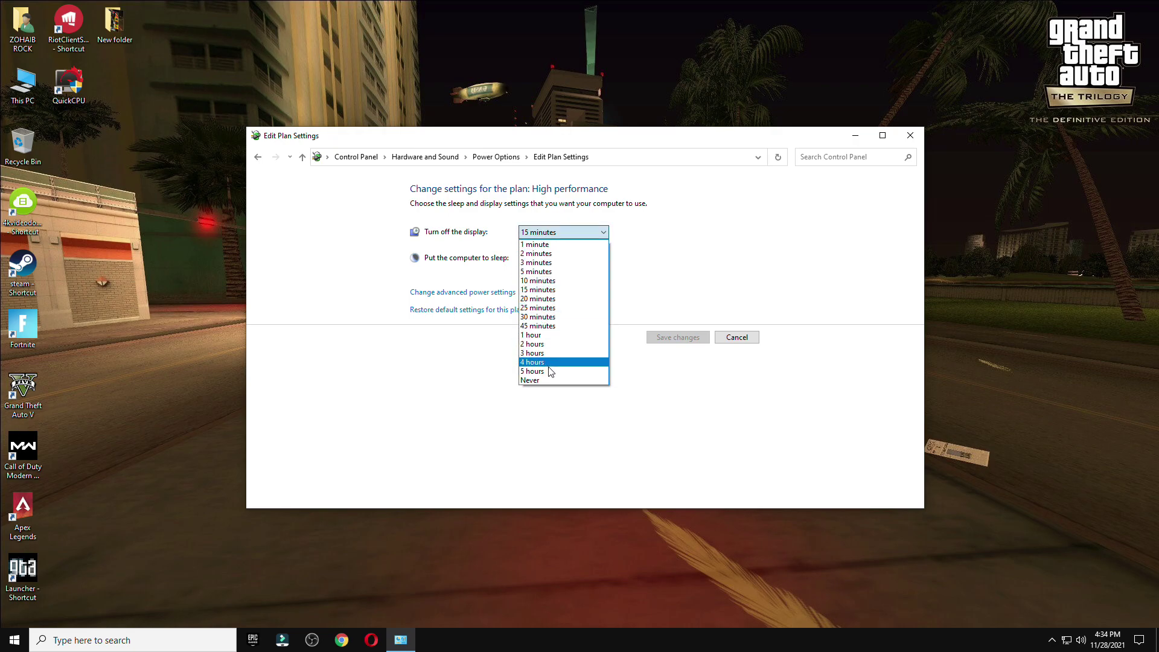
left_click(546, 381)
- Open the plan's advanced power settings and start editing the minutes for "Turn off hard disk after" under Hard disk
left_click(468, 294)
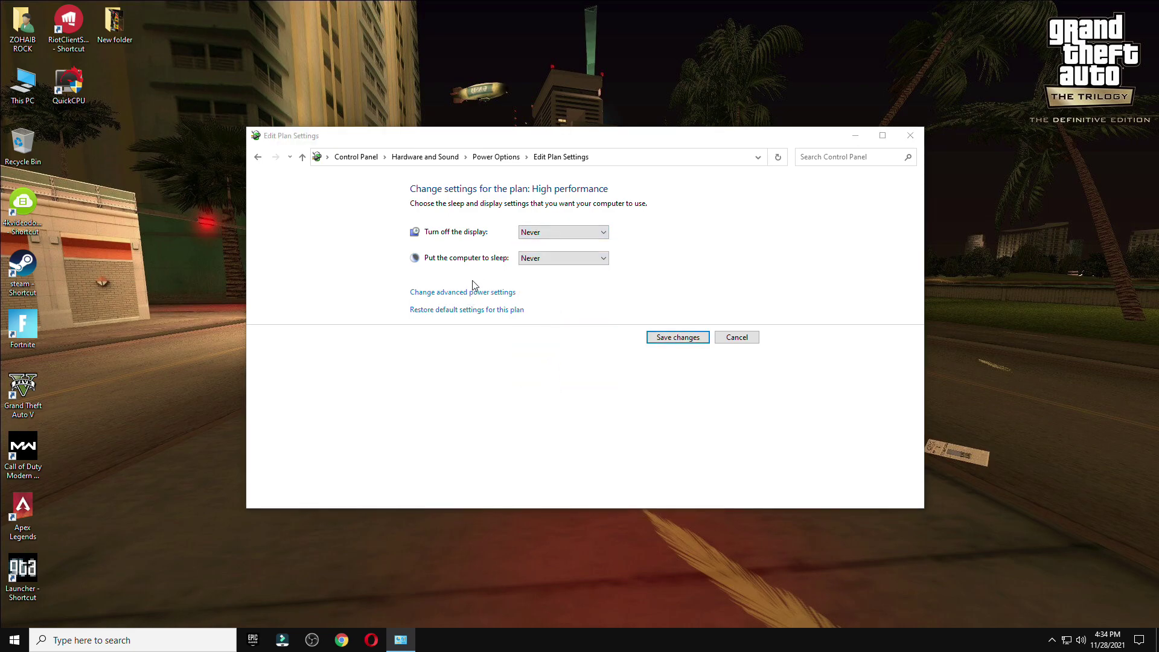
left_click(122, 198)
left_click(122, 198)
left_click(210, 223)
left_click(161, 223)
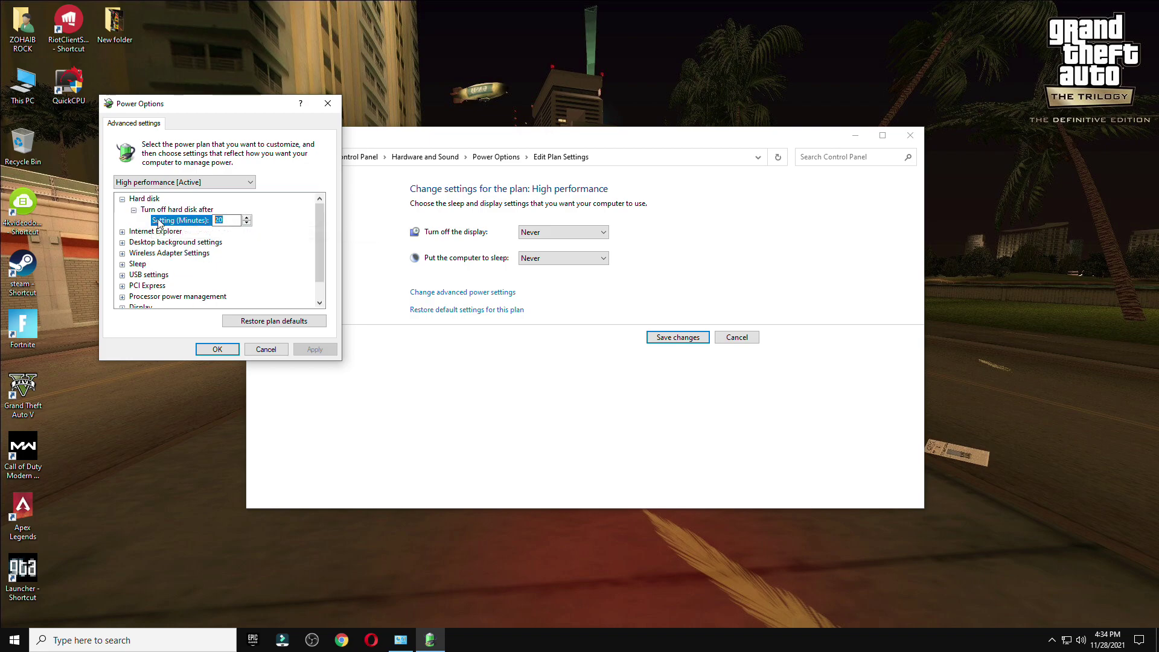